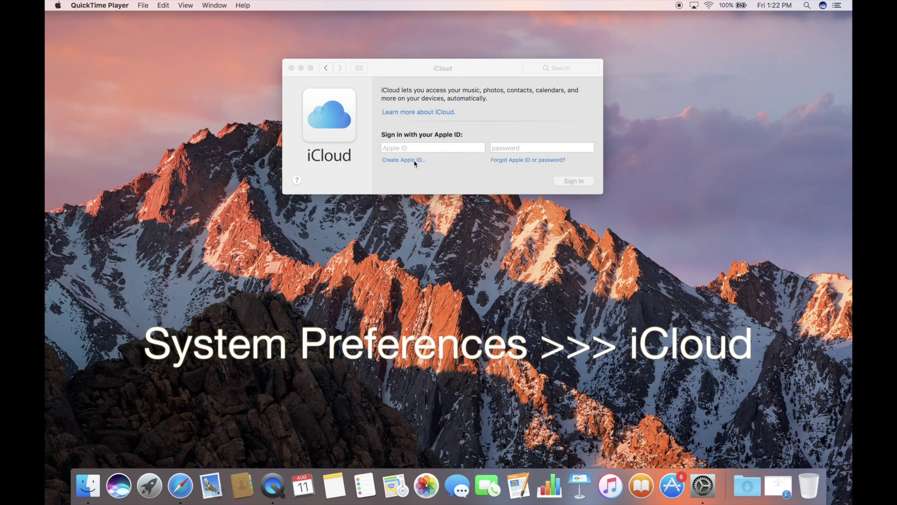
- Make the System Preferences iCloud window the active window
{"action": "left_click", "coordinate": [414, 163]}
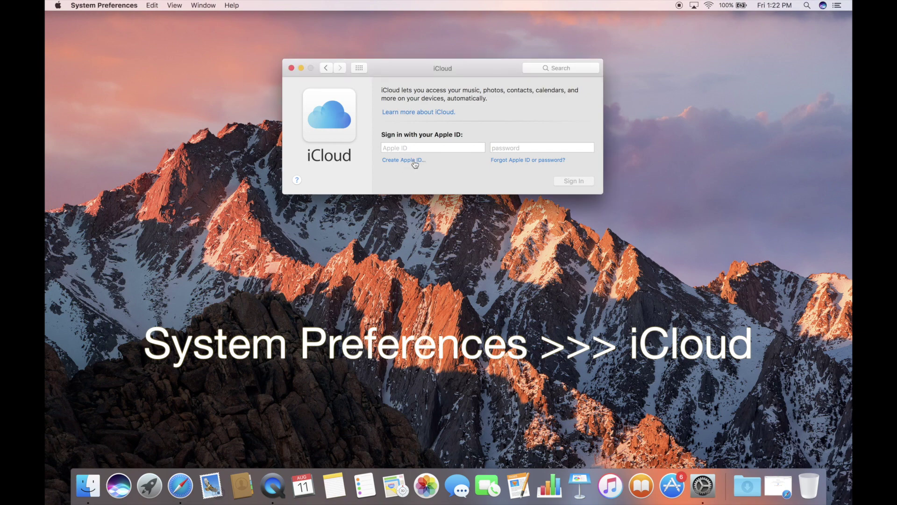
- Start creating an Apple ID with birthday August 11, 1980, and continue
{"action": "left_click", "coordinate": [414, 163]}
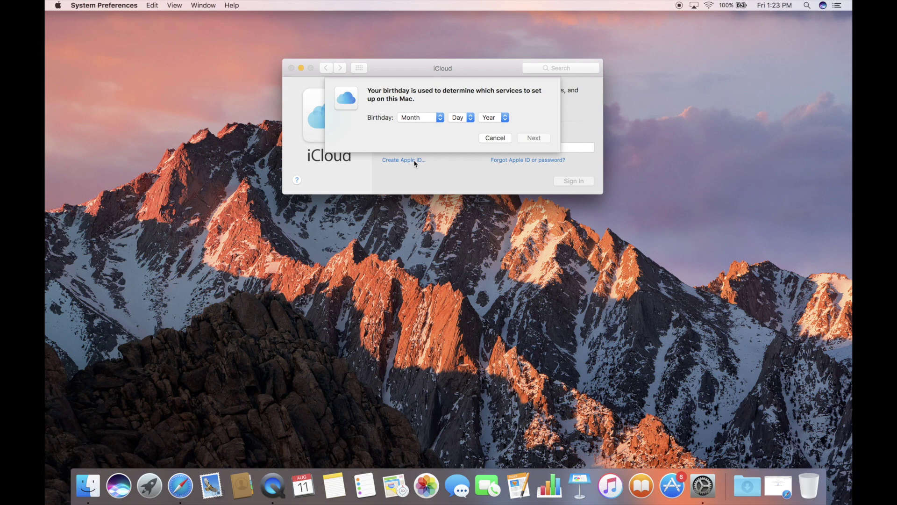
{"action": "left_click", "coordinate": [441, 119]}
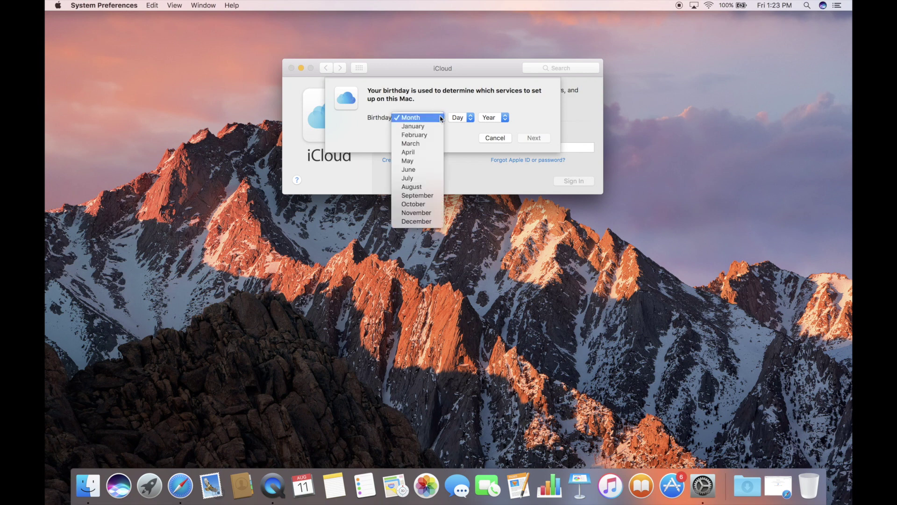
{"action": "left_click", "coordinate": [426, 186]}
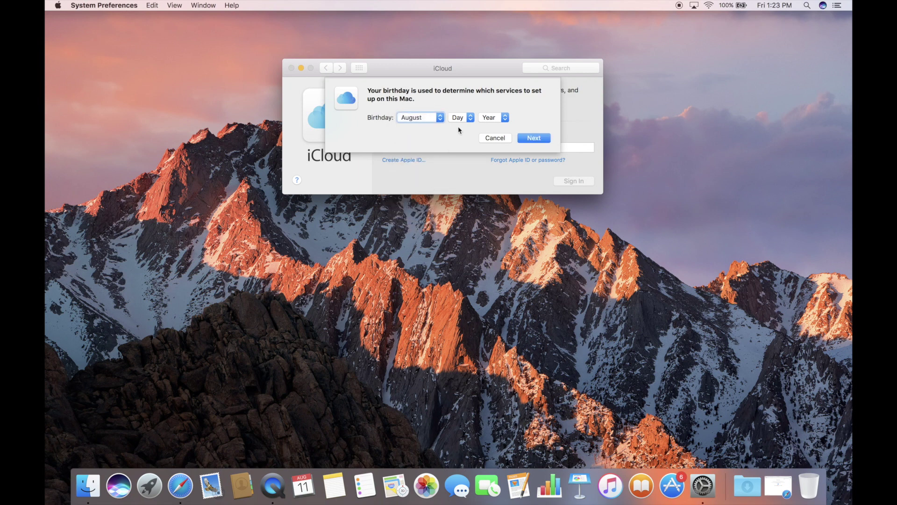
{"action": "left_click", "coordinate": [471, 120]}
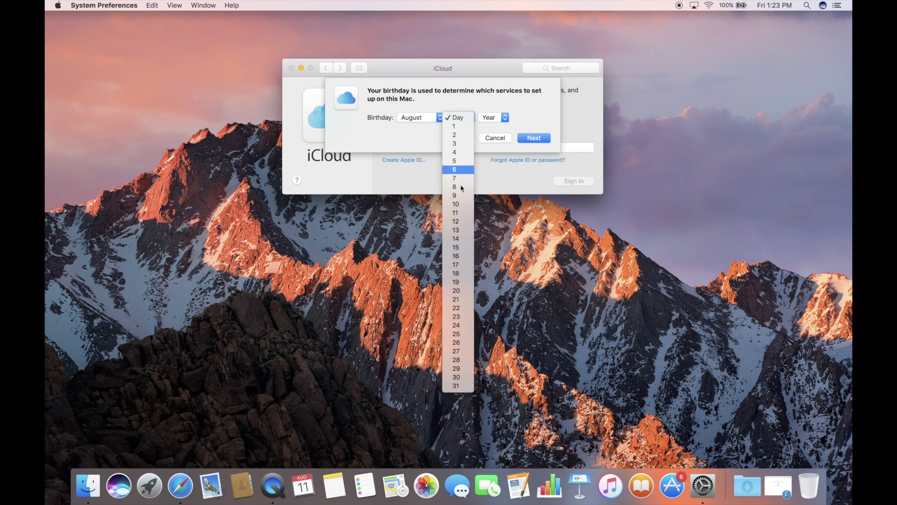
{"action": "left_click", "coordinate": [462, 213]}
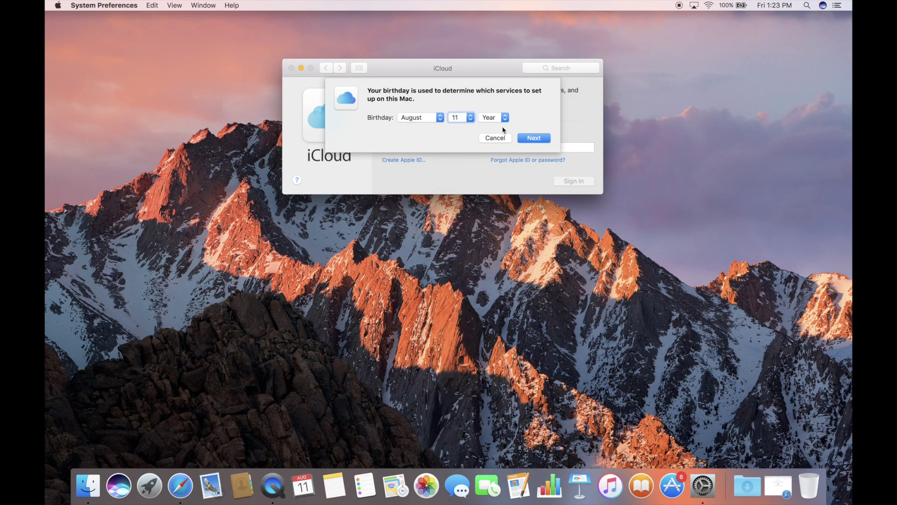
{"action": "left_click", "coordinate": [505, 120]}
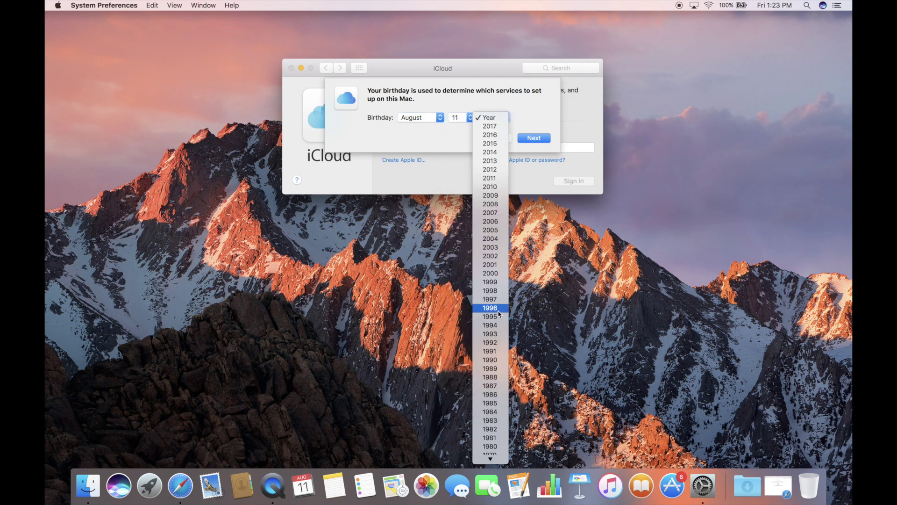
{"action": "left_click", "coordinate": [496, 448]}
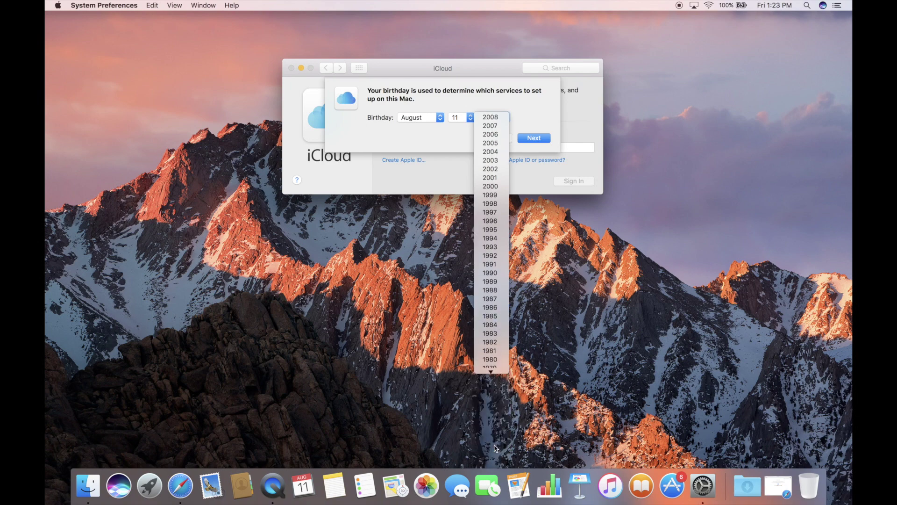
{"action": "left_click", "coordinate": [533, 138]}
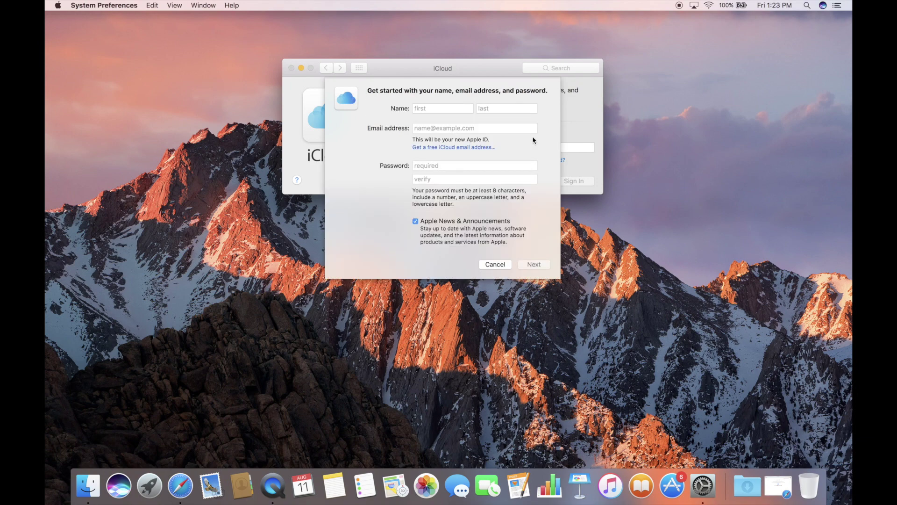
- Fill in the first and last name as 'test account'
{"action": "left_click", "coordinate": [464, 109]}
{"action": "type", "text": "test"}
{"action": "key", "text": "Tab"}
{"action": "type", "text": "account"}
- Enter the existing Gmail address as the email, removing the stray space
{"action": "left_click", "coordinate": [457, 128]}
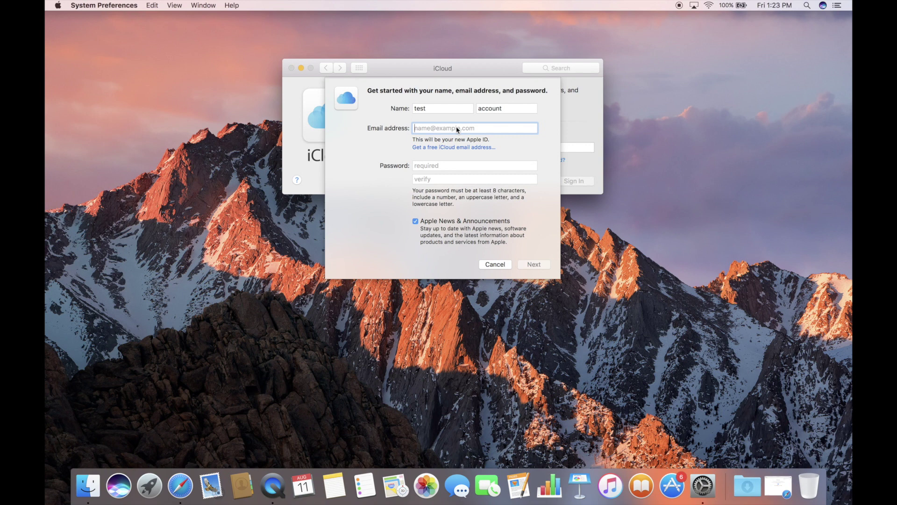
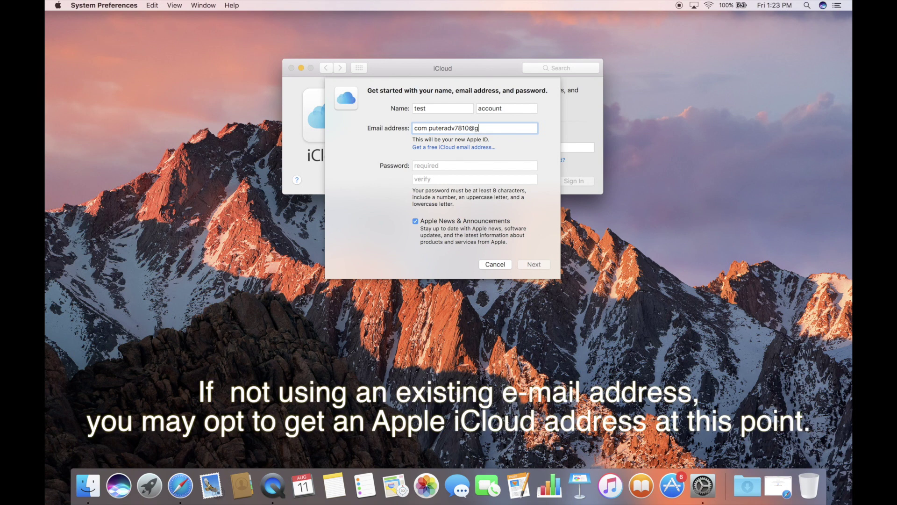
{"action": "left_click", "coordinate": [429, 128]}
{"action": "key", "text": "BackSpace"}
- Enter and confirm the account password, then submit the account details
{"action": "left_click", "coordinate": [464, 167]}
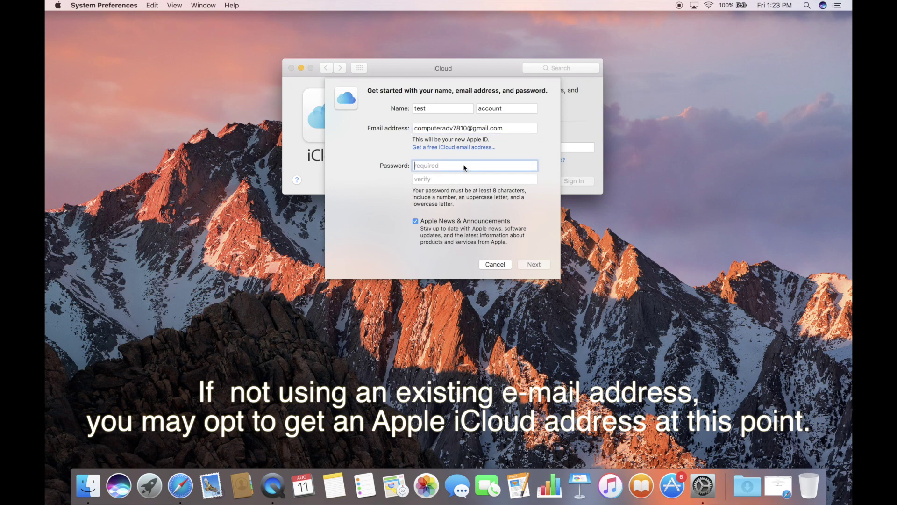
{"action": "type", "text": "••"}
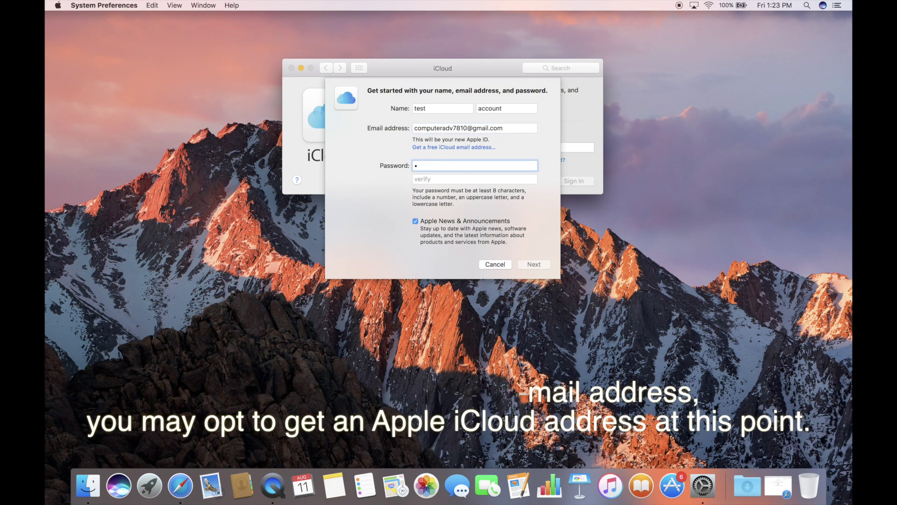
{"action": "type", "text": "••"}
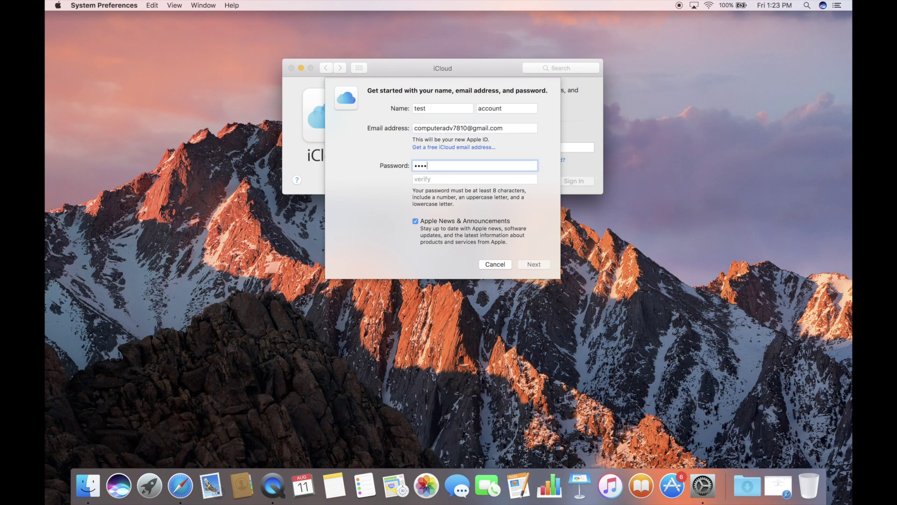
{"action": "type", "text": "••••"}
{"action": "key", "text": "Tab"}
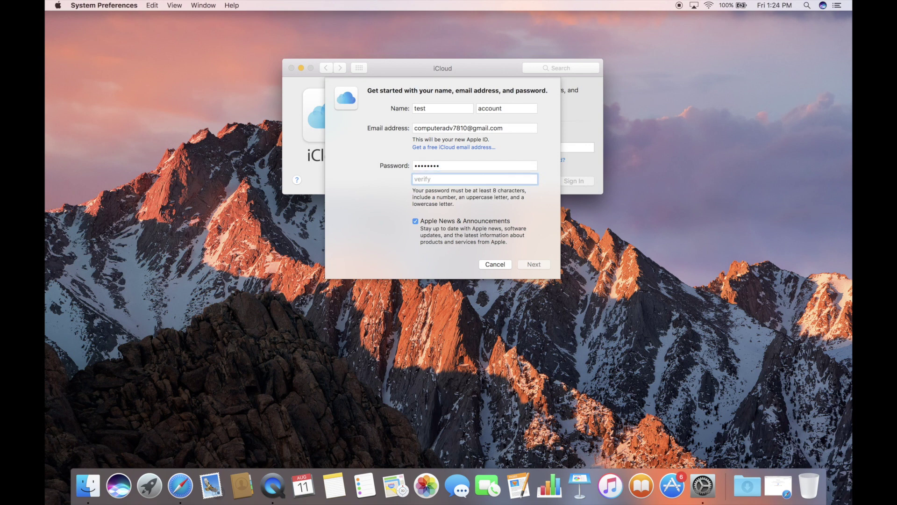
{"action": "type", "text": "••••••••"}
{"action": "left_click", "coordinate": [539, 265]}
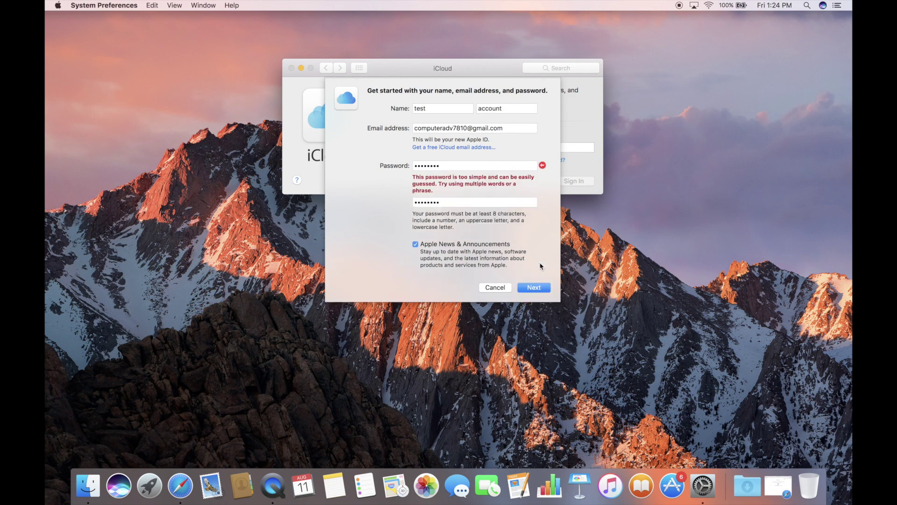
- Lengthen the password in both fields to clear the 'too simple' warning, then continue
{"action": "left_click", "coordinate": [462, 167]}
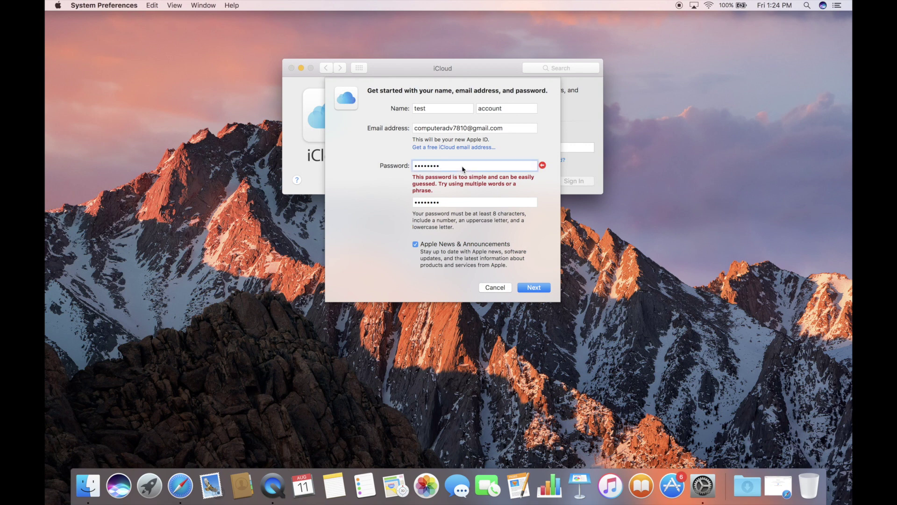
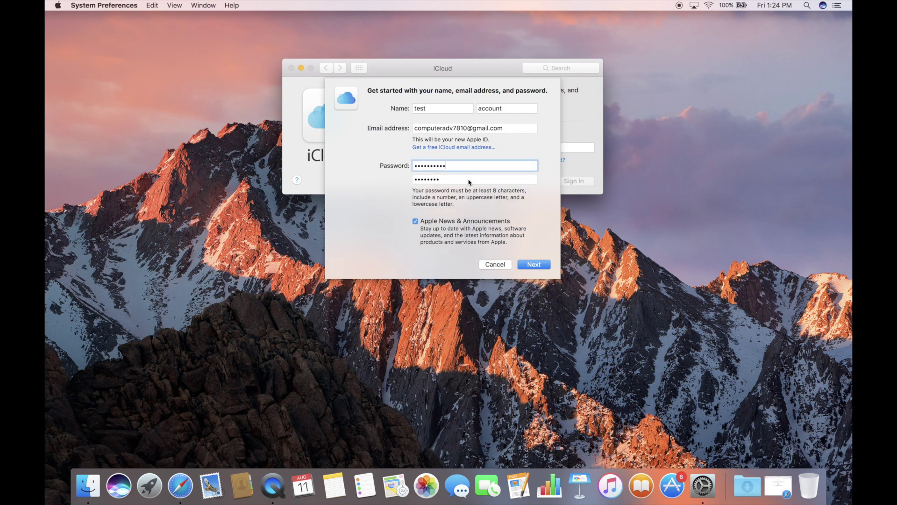
{"action": "left_click", "coordinate": [469, 182]}
{"action": "type", "text": "1A"}
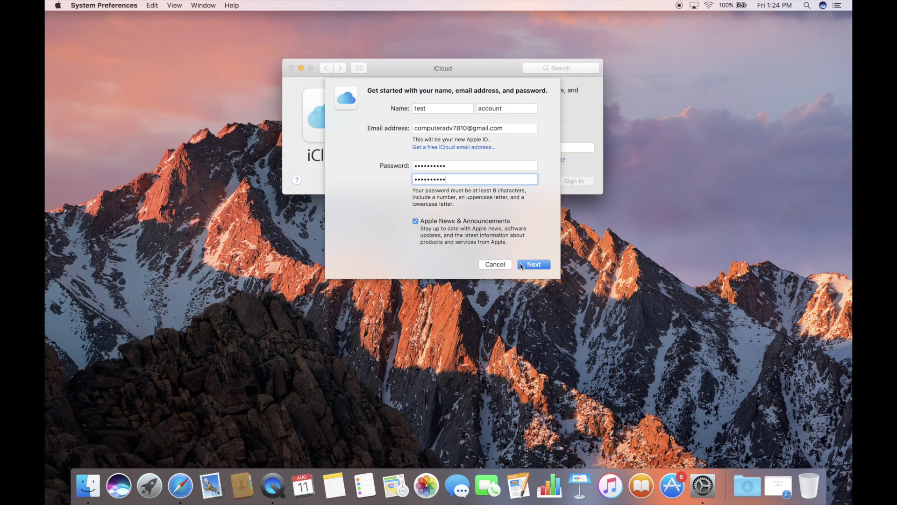
{"action": "left_click", "coordinate": [533, 265]}
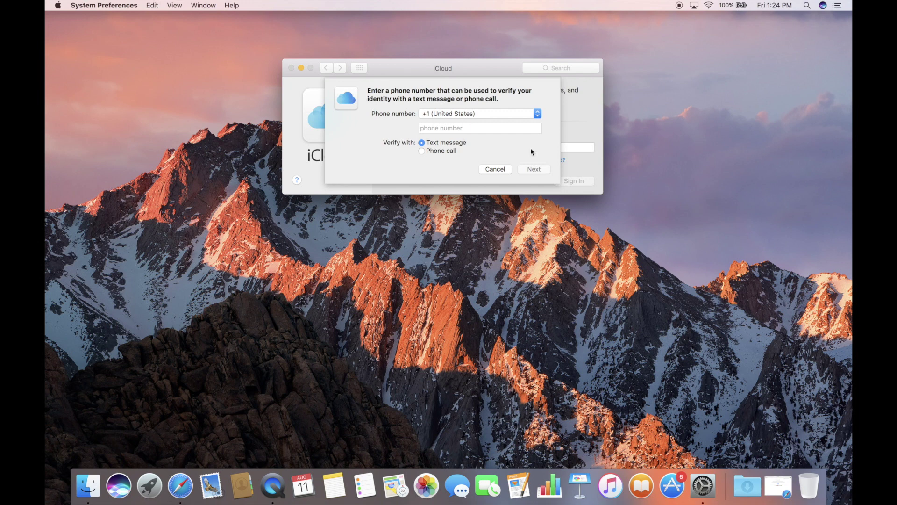
- Verify with a phone number by text message and enter the six-digit code
{"action": "left_click", "coordinate": [490, 127]}
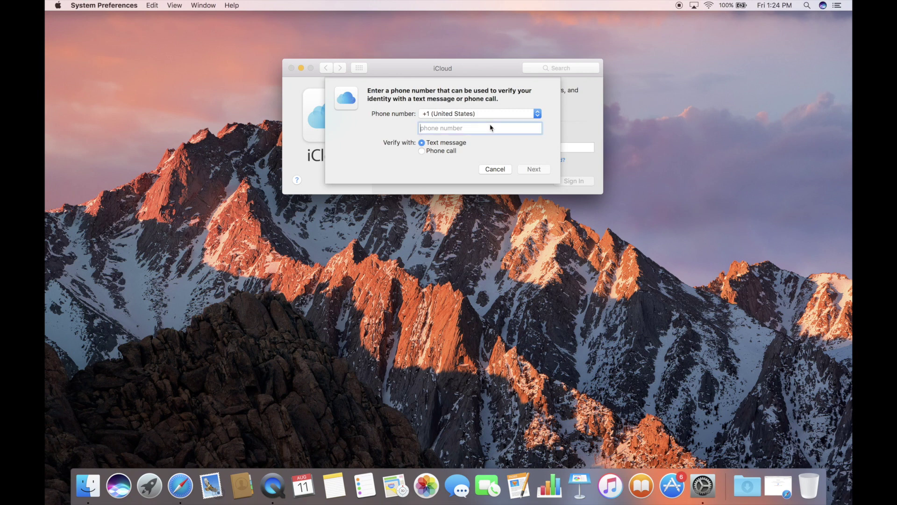
{"action": "type", "text": "XXXXXXXXXX"}
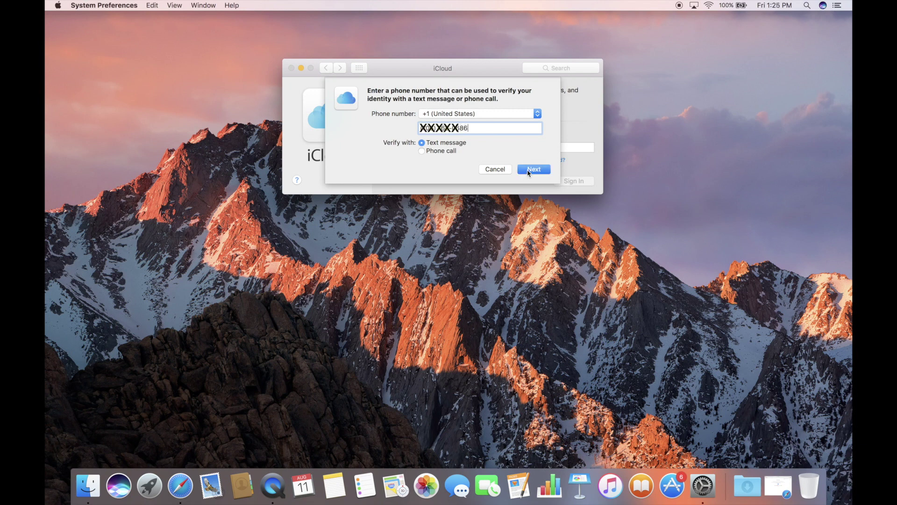
{"action": "left_click", "coordinate": [529, 171]}
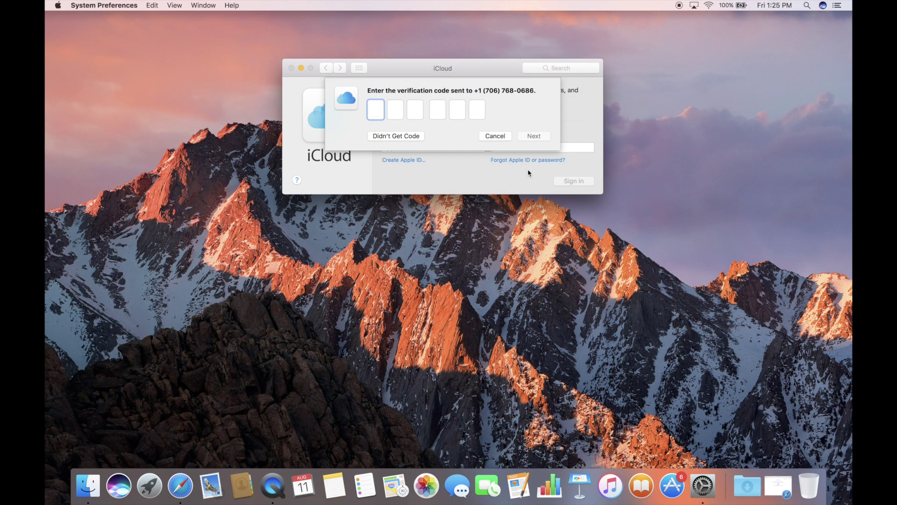
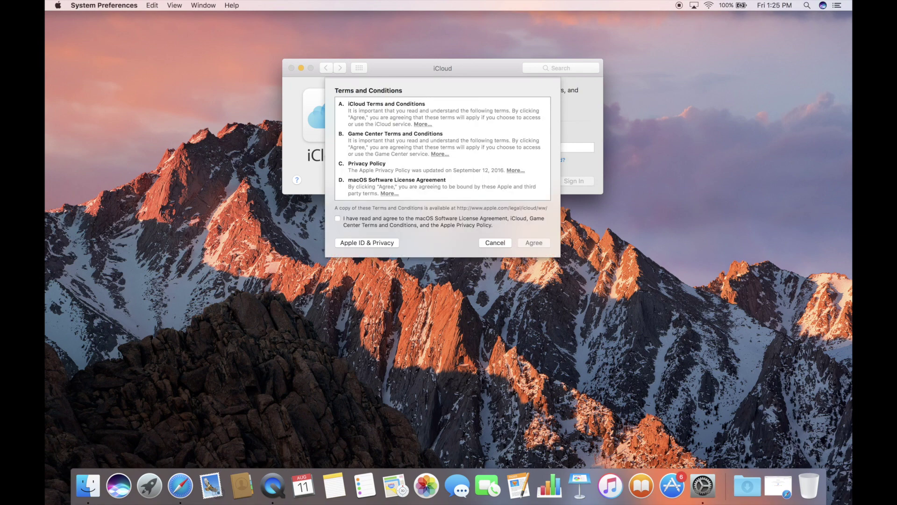
- Agree to the iCloud Terms and Conditions and confirm with the administrator password
{"action": "left_click", "coordinate": [338, 218]}
{"action": "left_click", "coordinate": [521, 242]}
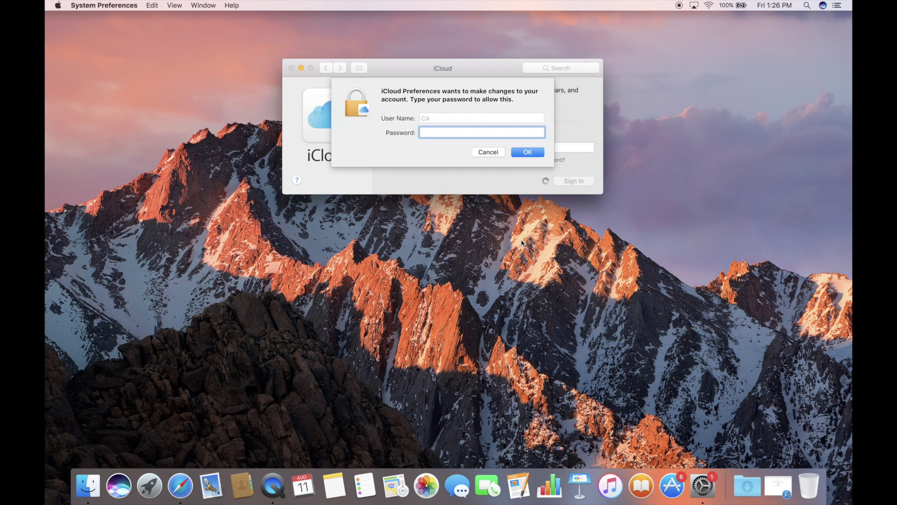
{"action": "type", "text": "••••"}
{"action": "key", "text": "Return"}
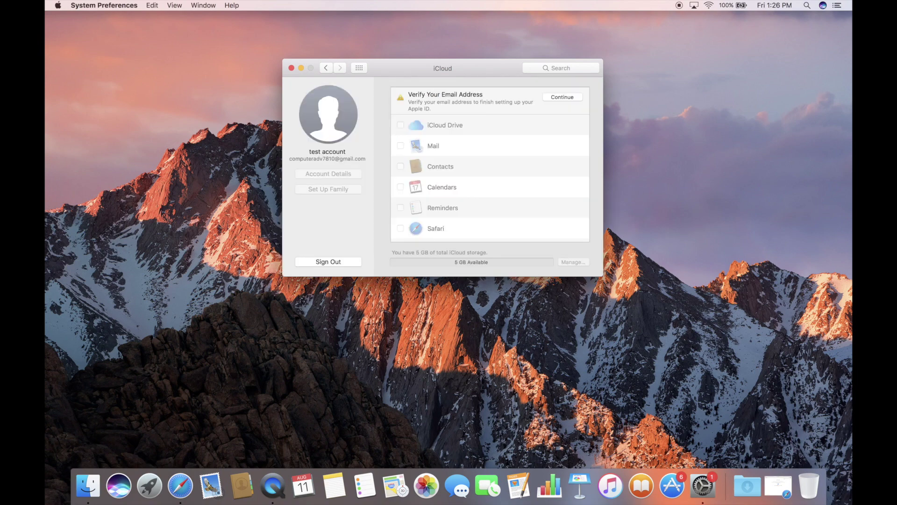
- Switch to Safari and open Gmail from Google's apps list
{"action": "left_click", "coordinate": [180, 485]}
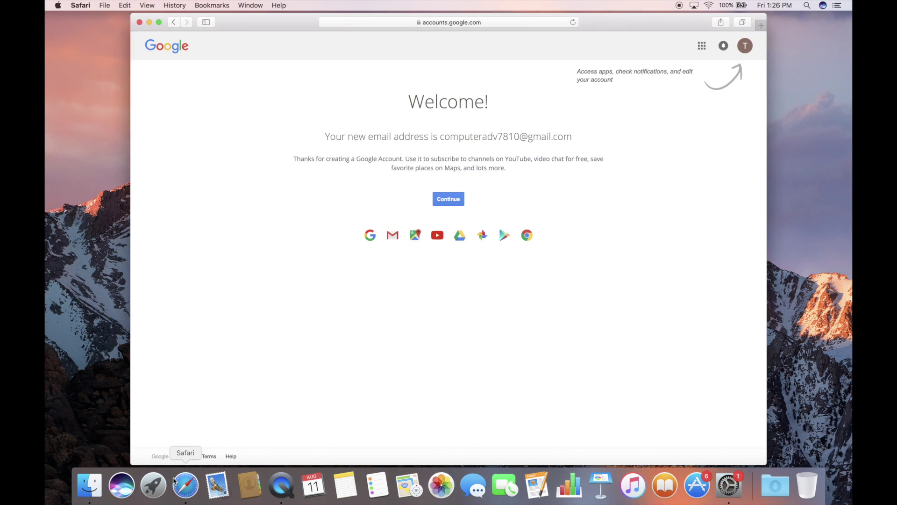
{"action": "left_click", "coordinate": [702, 46]}
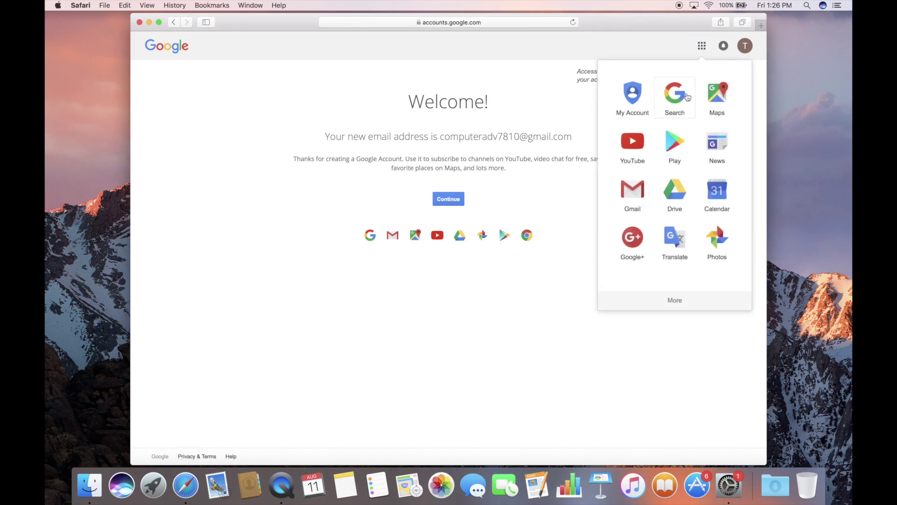
{"action": "left_click", "coordinate": [639, 186]}
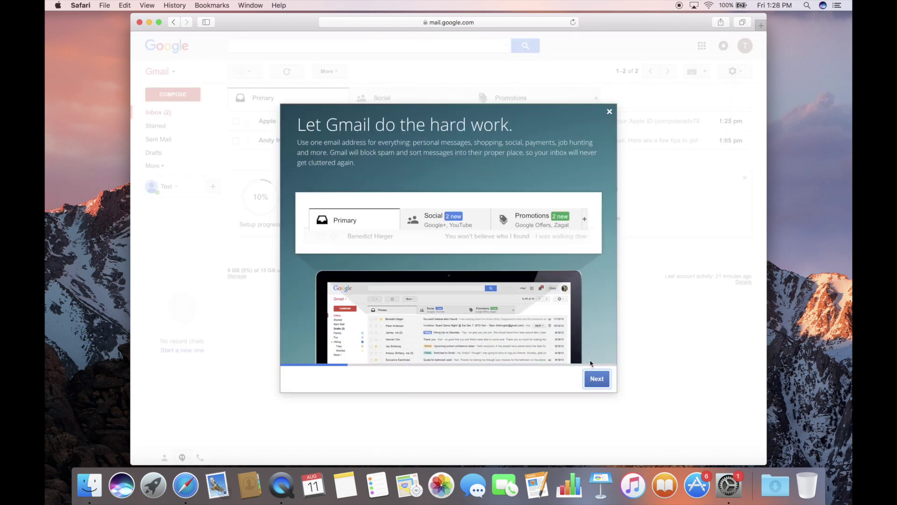
- Dismiss Gmail's welcome tour, read Apple's iCloud sign-in email, and minimize Safari
{"action": "left_click", "coordinate": [596, 378]}
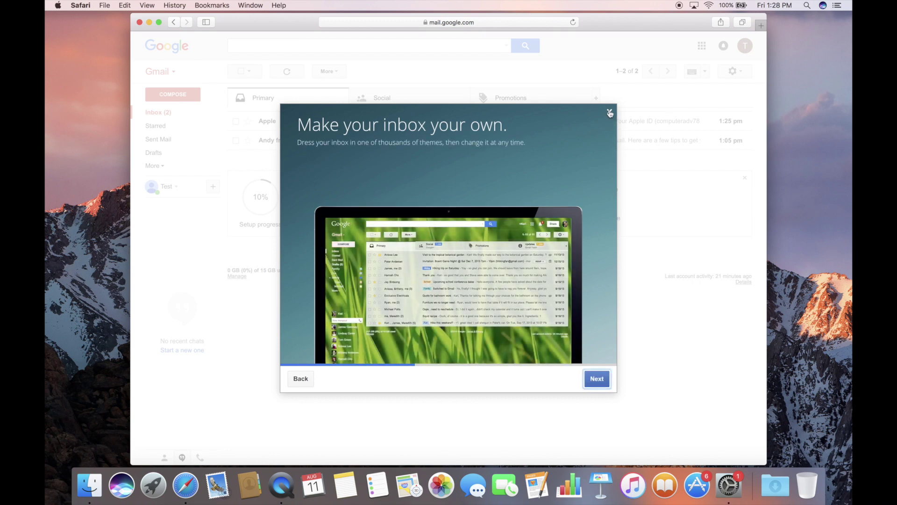
{"action": "left_click", "coordinate": [610, 112]}
{"action": "left_click", "coordinate": [420, 121]}
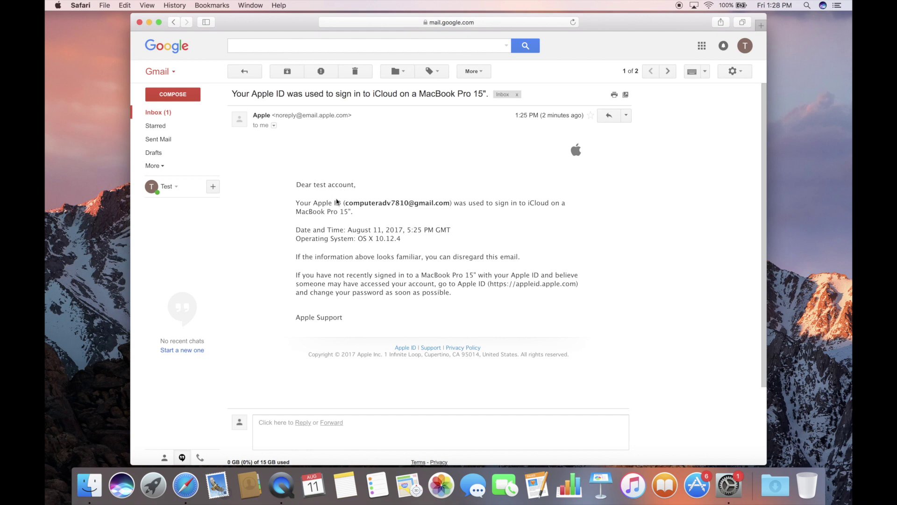
{"action": "left_click", "coordinate": [149, 26]}
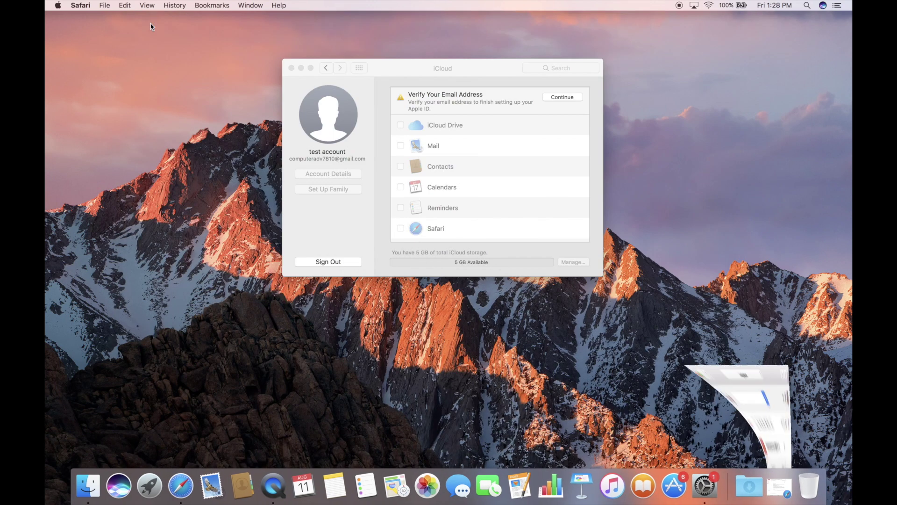
- Continue from the Verify Your Email Address banner and have a code emailed
{"action": "left_click", "coordinate": [481, 94]}
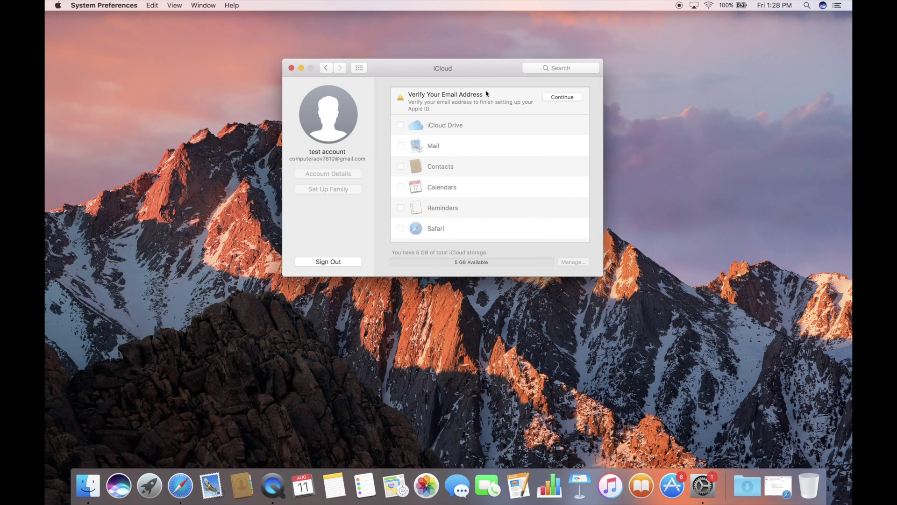
{"action": "left_click", "coordinate": [558, 97]}
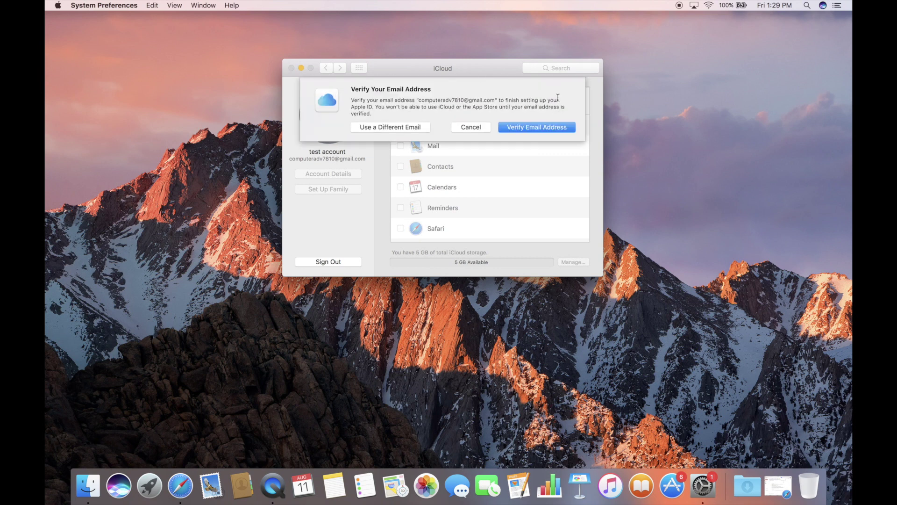
{"action": "left_click", "coordinate": [537, 130]}
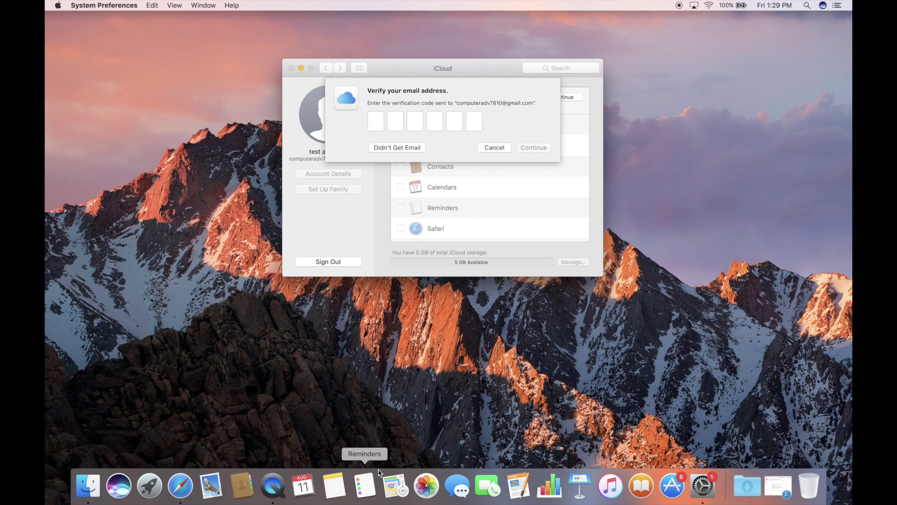
- Read the code in Gmail's 'Verify your Apple ID email address' message, then minimize Safari
{"action": "left_click", "coordinate": [180, 486]}
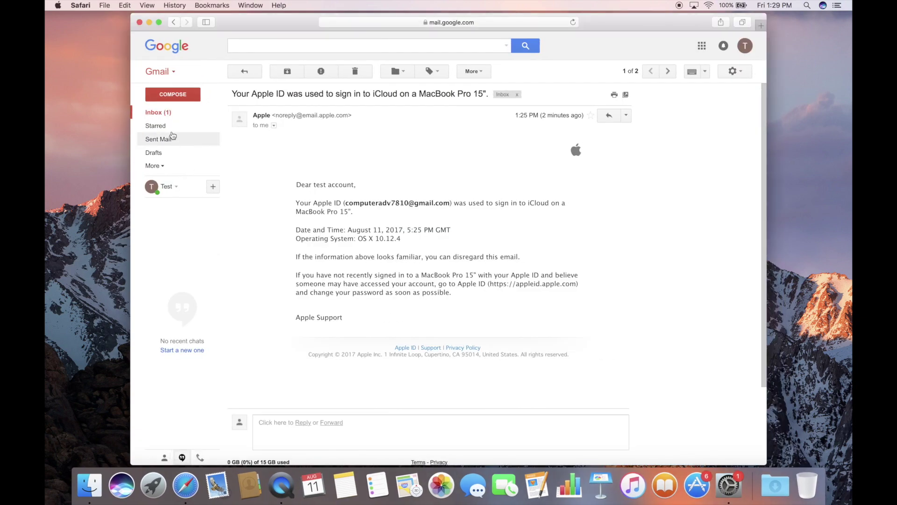
{"action": "left_click", "coordinate": [163, 116]}
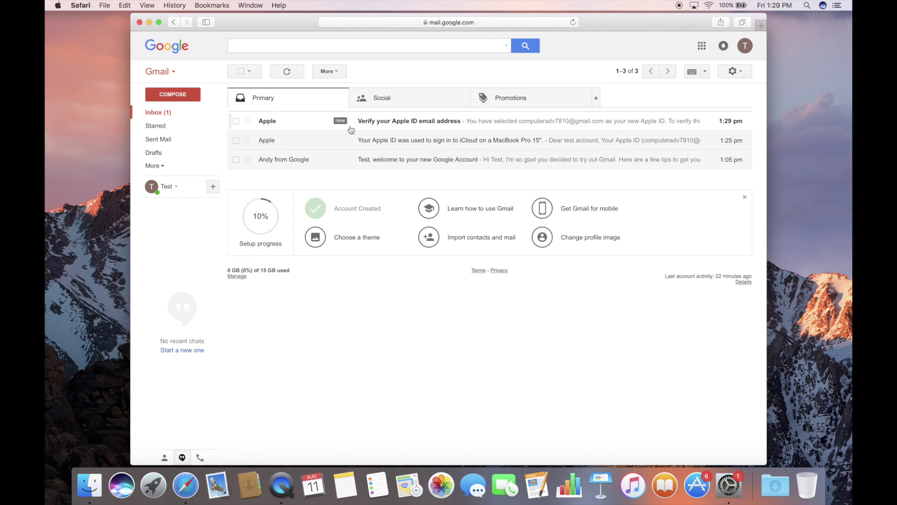
{"action": "left_click", "coordinate": [377, 123]}
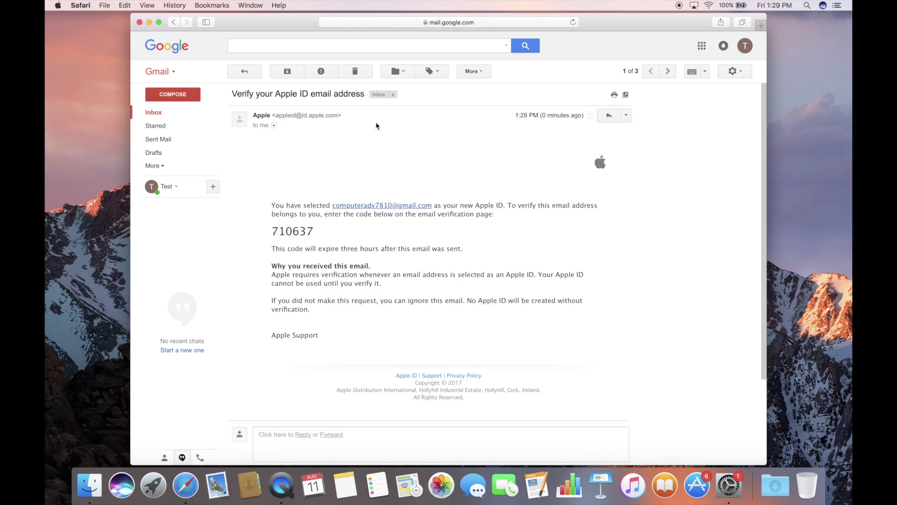
{"action": "left_click", "coordinate": [149, 23]}
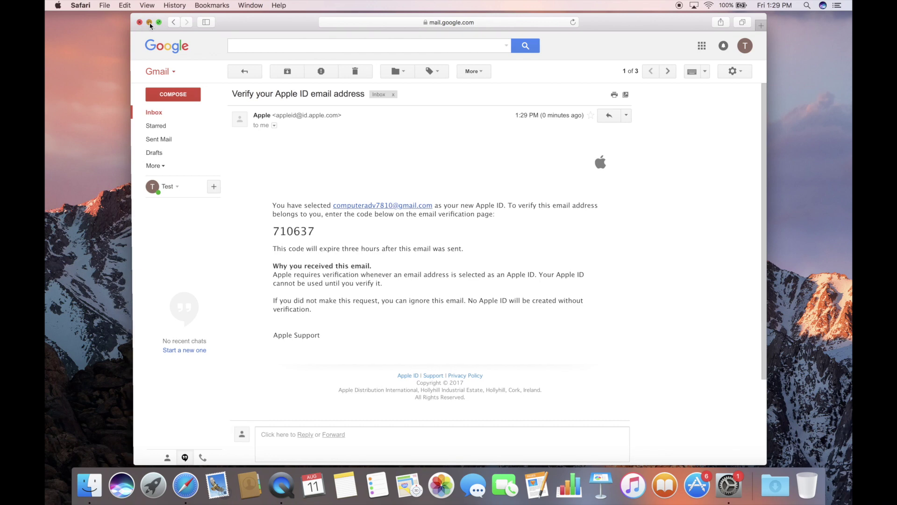
- Type the six-digit code from the email into the verification boxes
{"action": "left_click", "coordinate": [373, 127]}
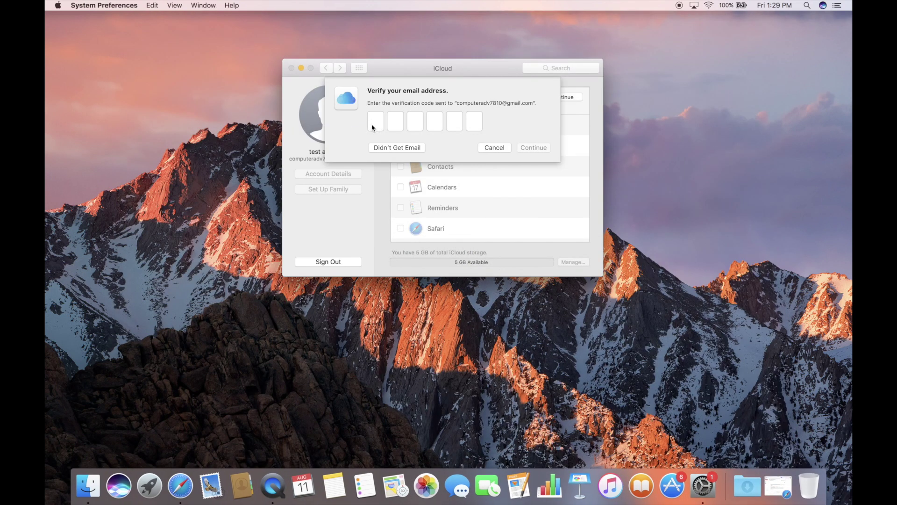
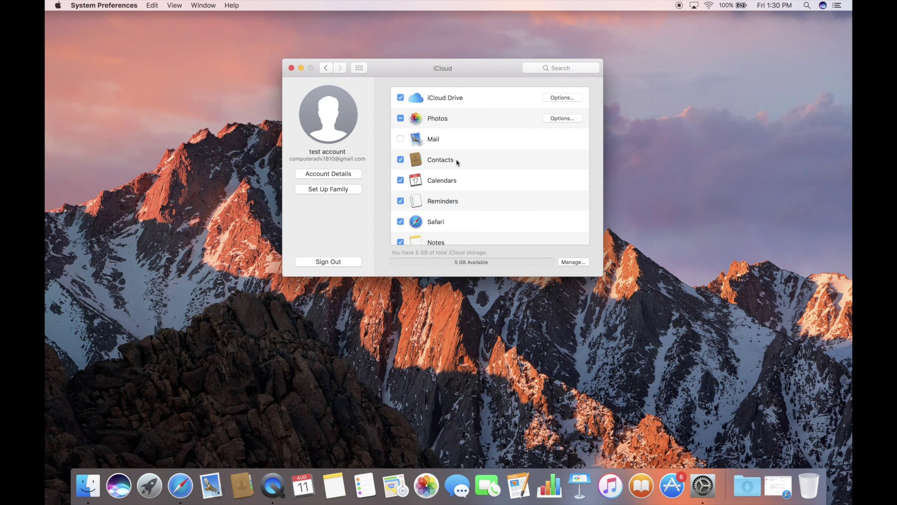
{"action": "scroll", "coordinate": [457, 161], "scroll_direction": "down", "scroll_amount": 3}
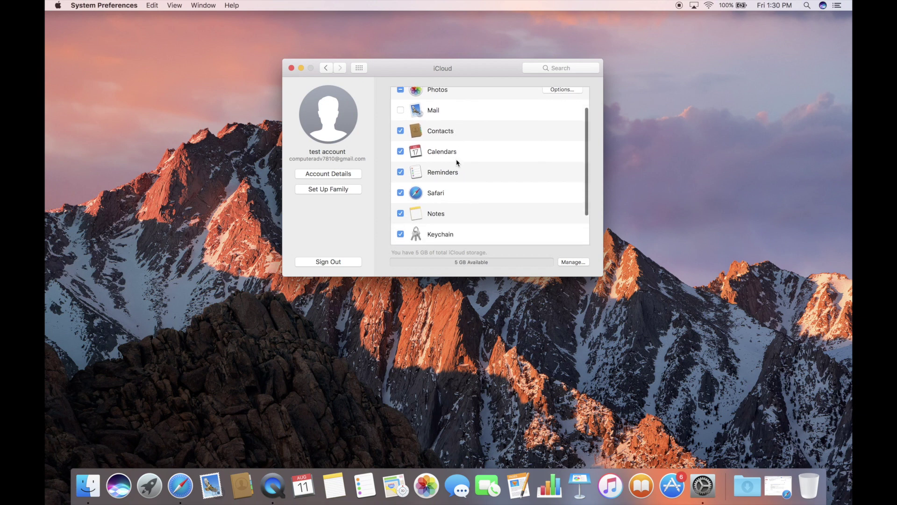
{"action": "scroll", "coordinate": [457, 162], "scroll_direction": "down", "scroll_amount": 2}
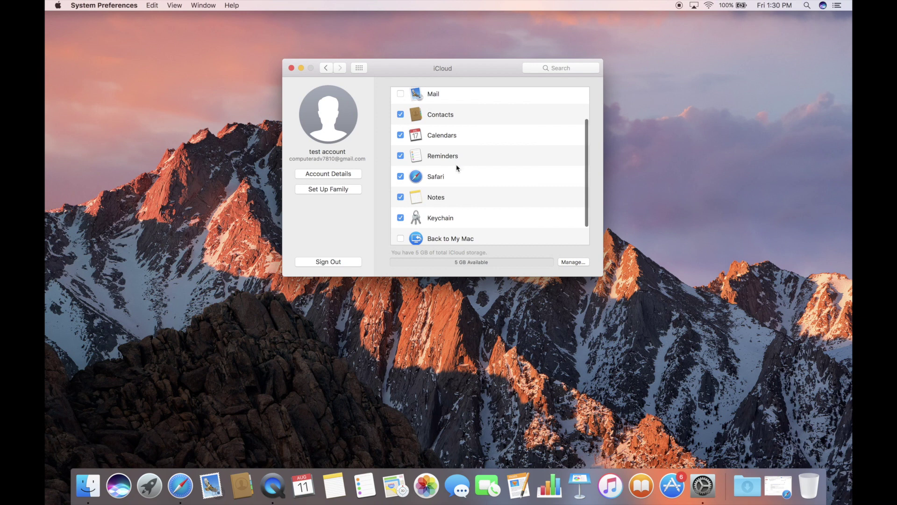
{"action": "scroll", "coordinate": [457, 192], "scroll_direction": "down", "scroll_amount": 2}
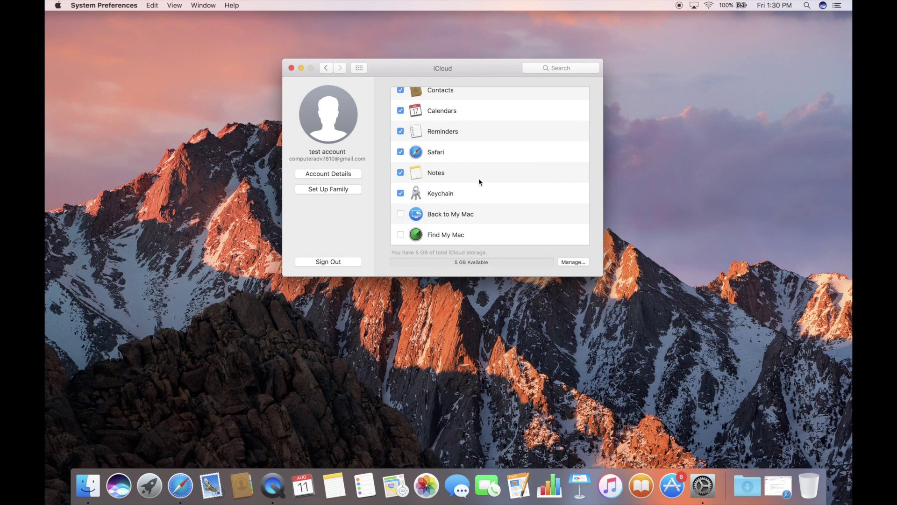
{"action": "scroll", "coordinate": [479, 181], "scroll_direction": "up", "scroll_amount": 5}
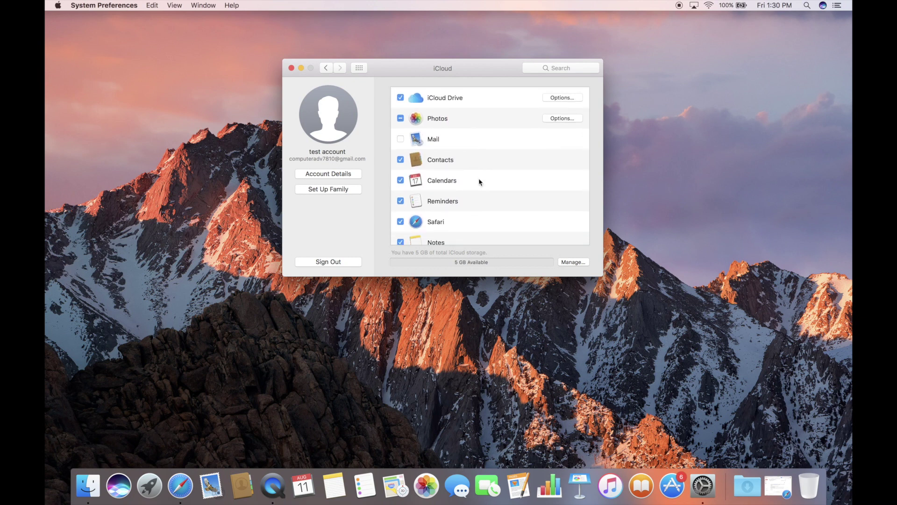
{"action": "scroll", "coordinate": [479, 182], "scroll_direction": "down", "scroll_amount": 5}
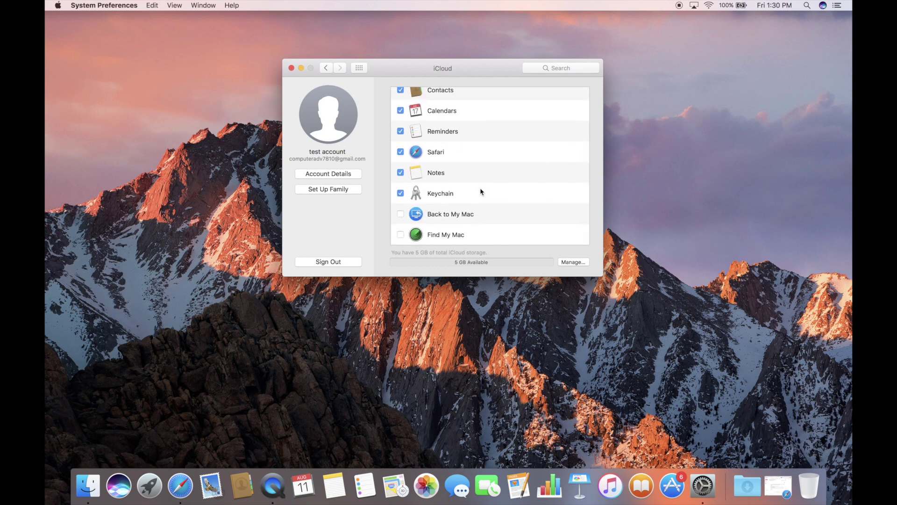
{"action": "scroll", "coordinate": [483, 200], "scroll_direction": "up", "scroll_amount": 5}
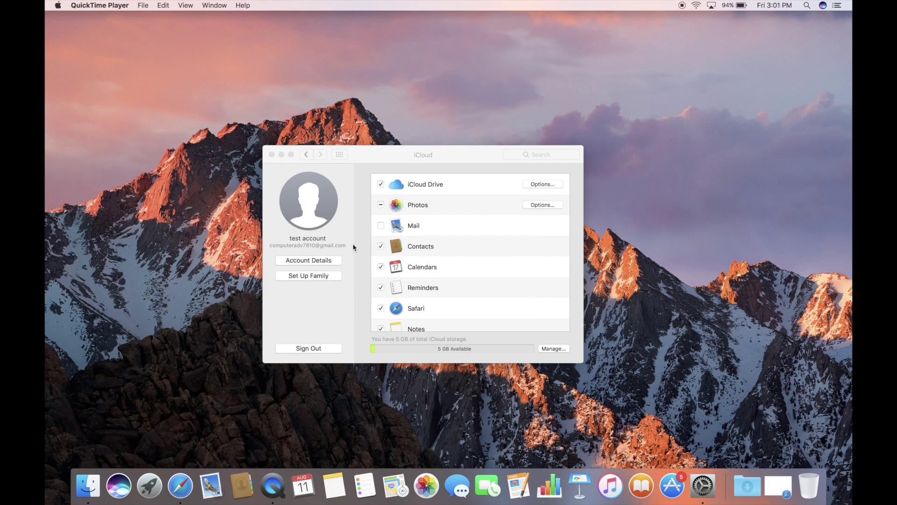
- Open the Apple ID account details and view its name, contact and security information
{"action": "left_click", "coordinate": [324, 262]}
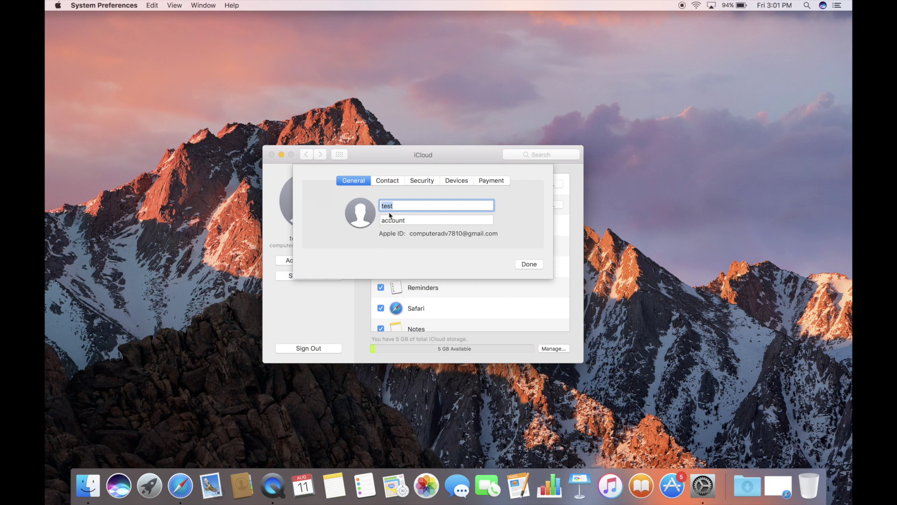
{"action": "left_click", "coordinate": [411, 205]}
{"action": "left_click", "coordinate": [387, 181]}
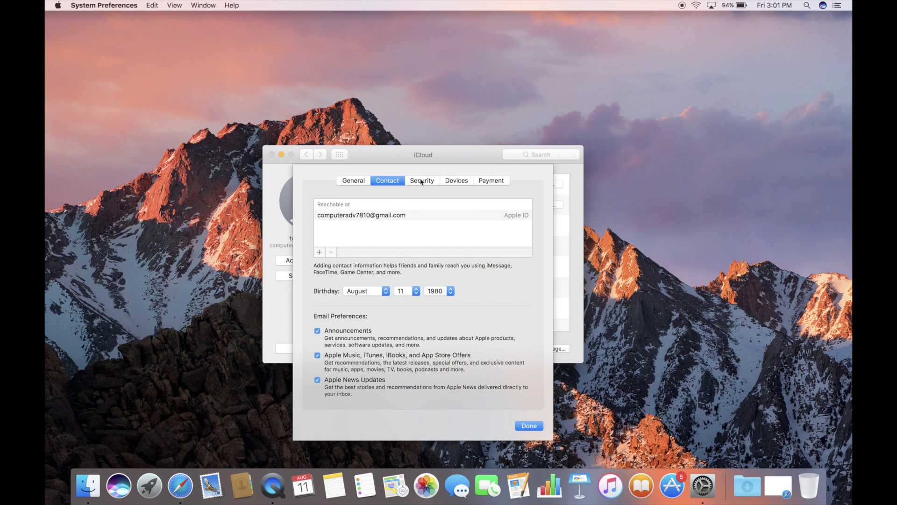
{"action": "left_click", "coordinate": [422, 181]}
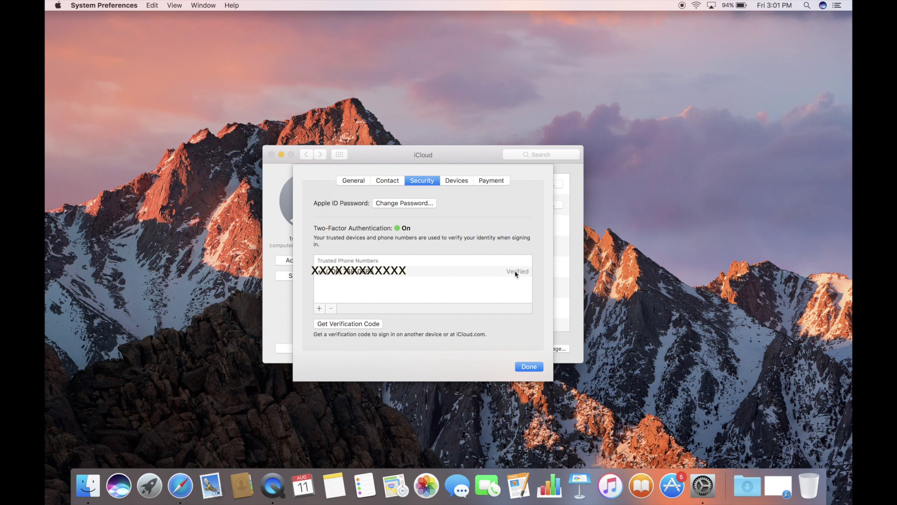
- Review the signed-in devices and the empty payment and shipping settings, then close account details
{"action": "left_click", "coordinate": [453, 182]}
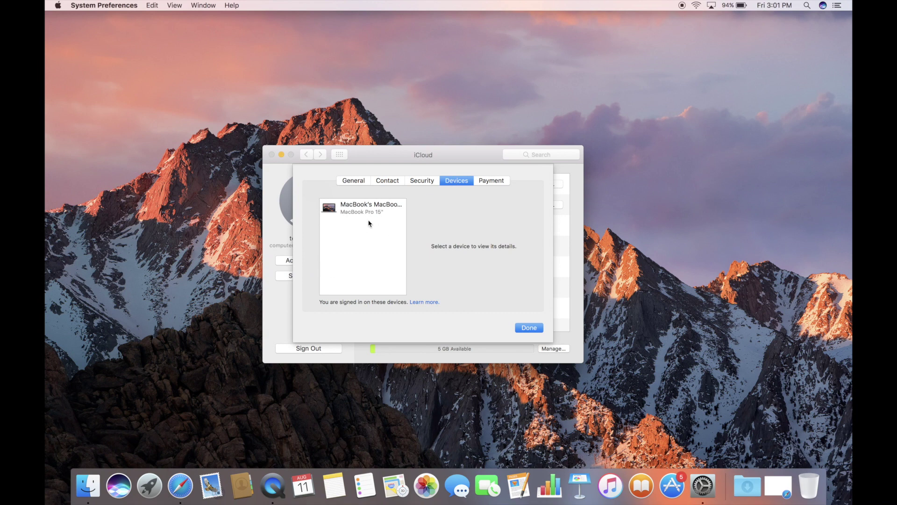
{"action": "left_click", "coordinate": [490, 184]}
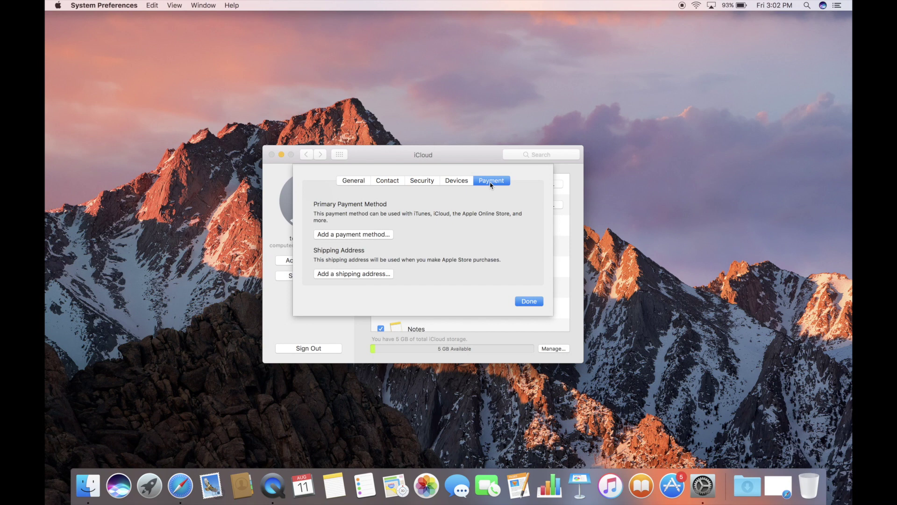
{"action": "left_click", "coordinate": [528, 300]}
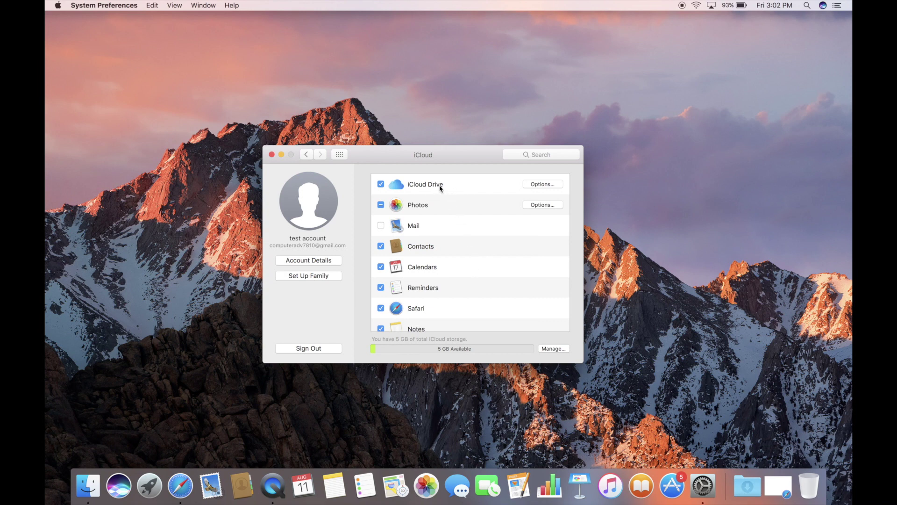
- Scroll through the iCloud services list to check Keychain, Back to My Mac and Find My Mac
{"action": "scroll", "coordinate": [471, 210], "scroll_direction": "down", "scroll_amount": 3}
{"action": "scroll", "coordinate": [471, 210], "scroll_direction": "down", "scroll_amount": 3}
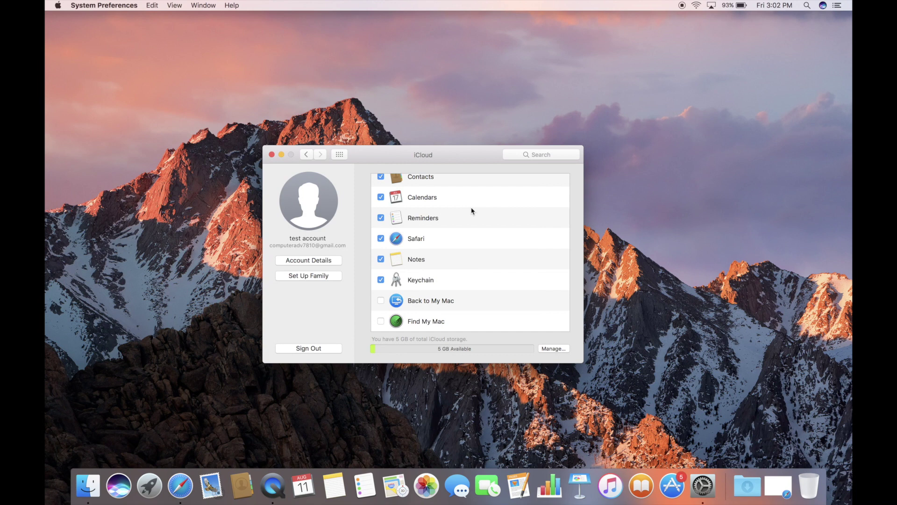
{"action": "scroll", "coordinate": [471, 211], "scroll_direction": "up", "scroll_amount": 6}
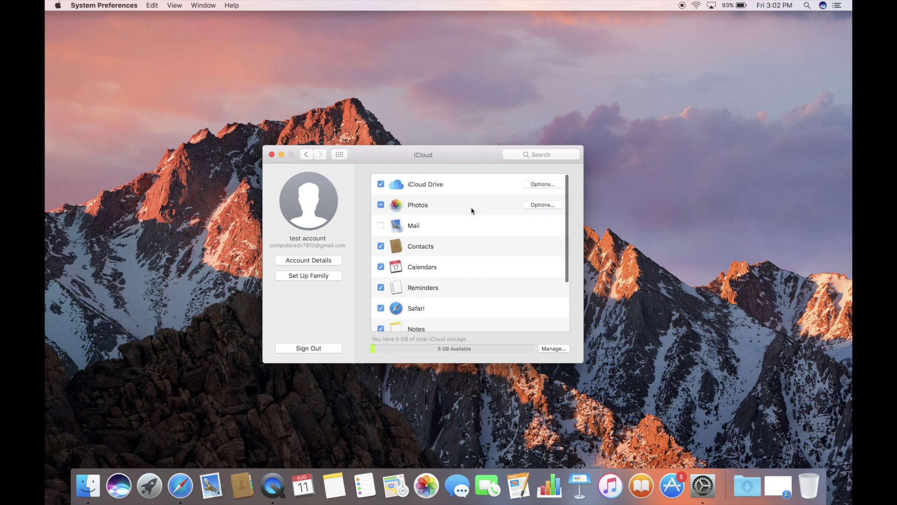
{"action": "left_click", "coordinate": [542, 186]}
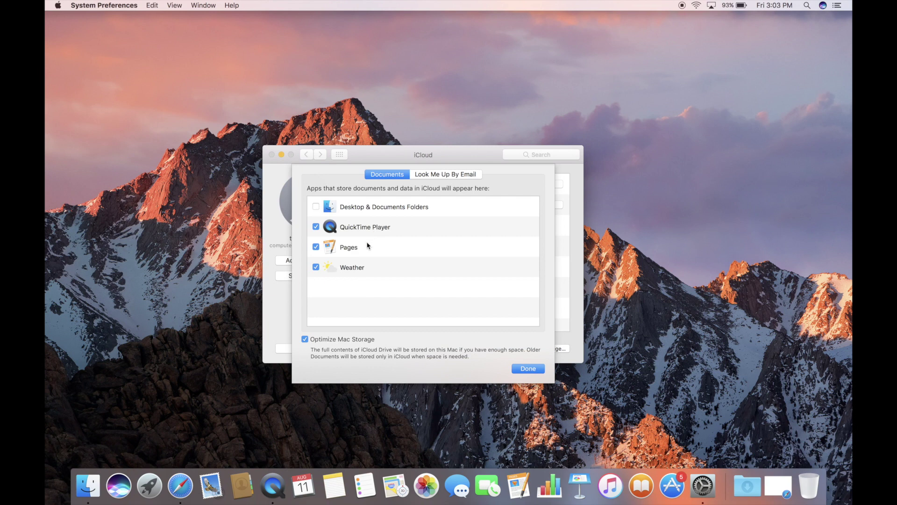
{"action": "left_click", "coordinate": [446, 176]}
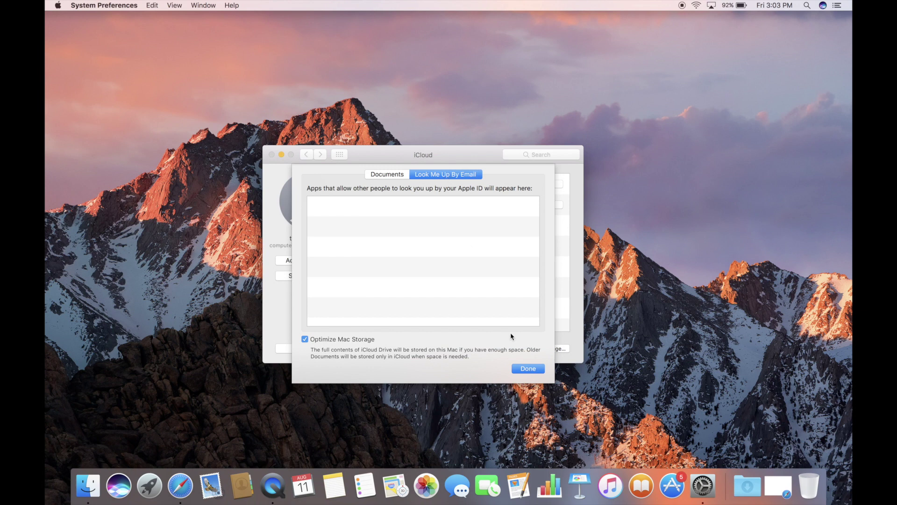
{"action": "left_click", "coordinate": [527, 369]}
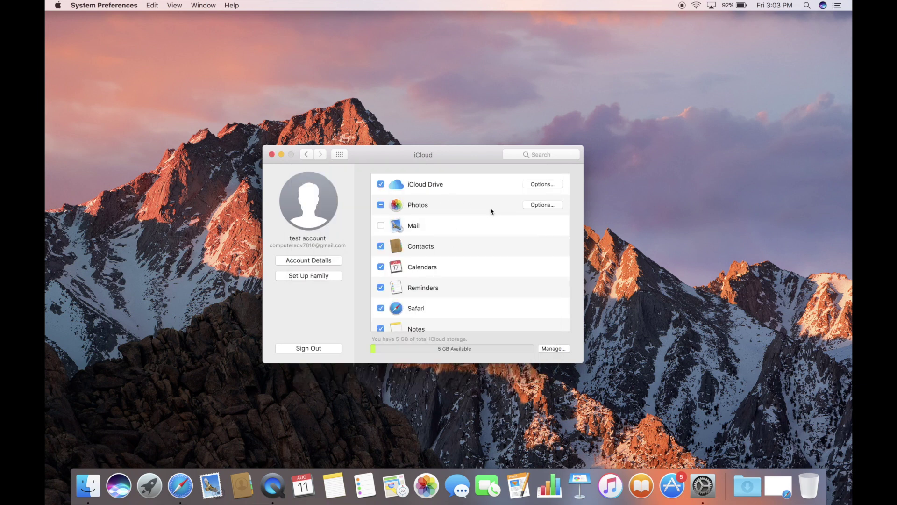
- Keep Photos on My Photo Stream and iCloud Photo Sharing, then switch on iCloud Mail
{"action": "left_click", "coordinate": [550, 205]}
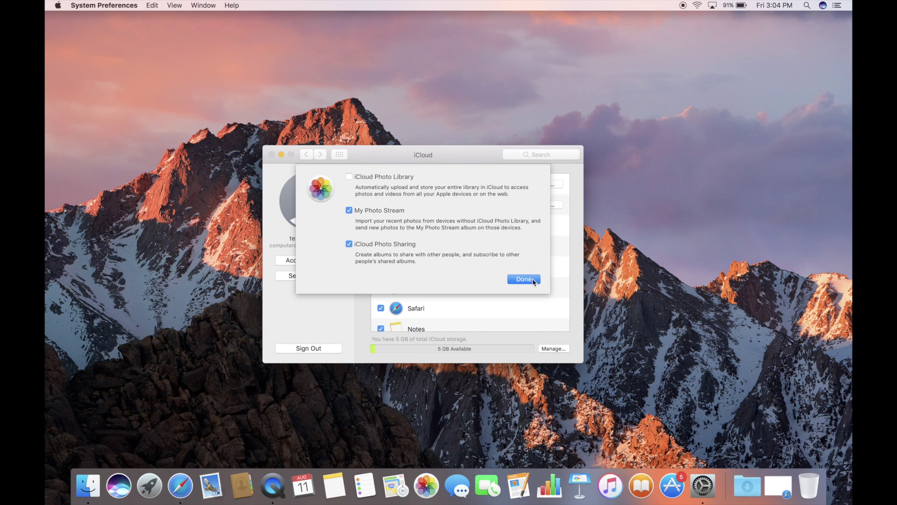
{"action": "left_click", "coordinate": [524, 279]}
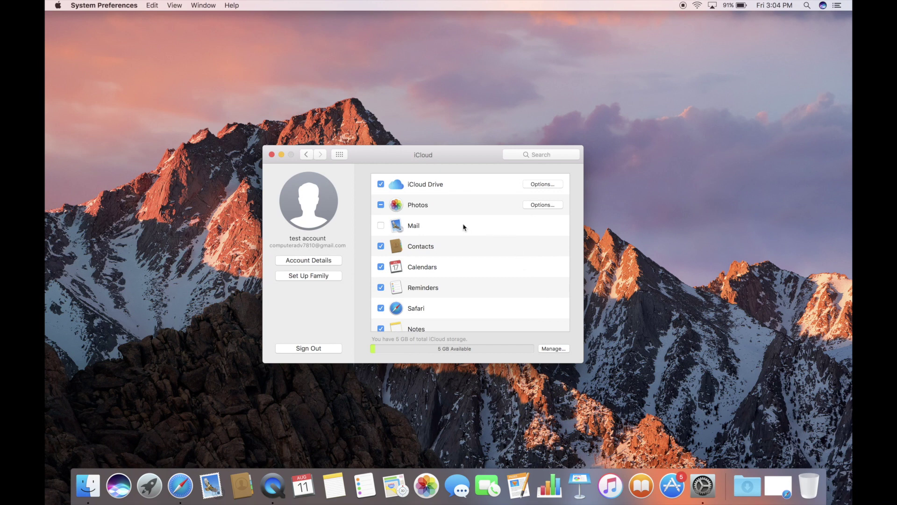
{"action": "left_click", "coordinate": [380, 225]}
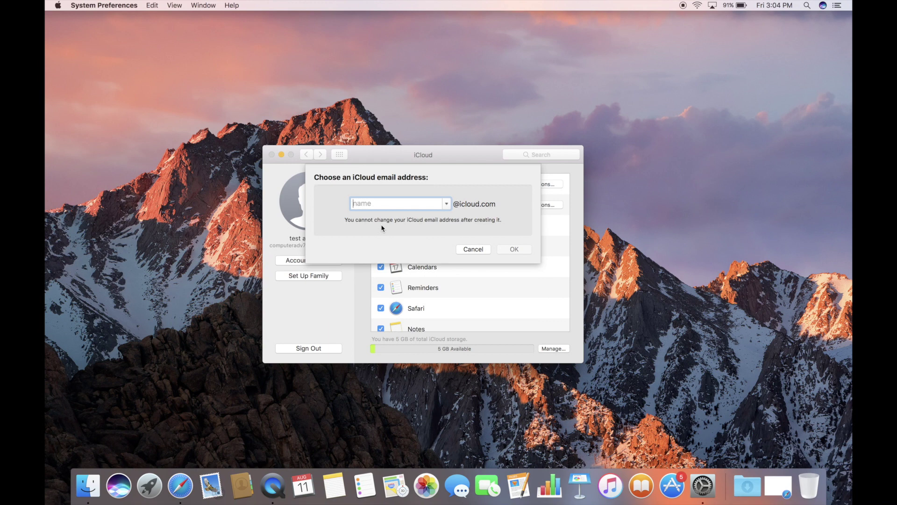
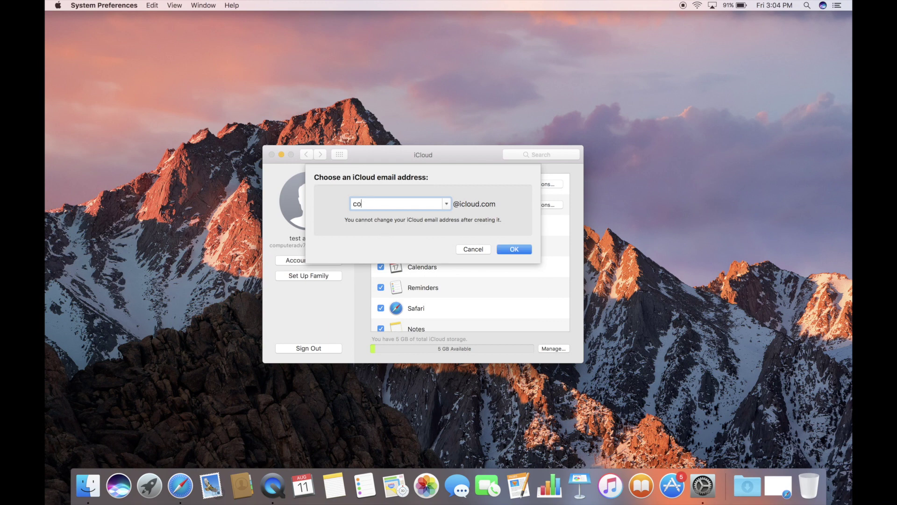
- Create a new iCloud email address and agree to add it to iMessage and FaceTime
{"action": "left_click", "coordinate": [509, 250]}
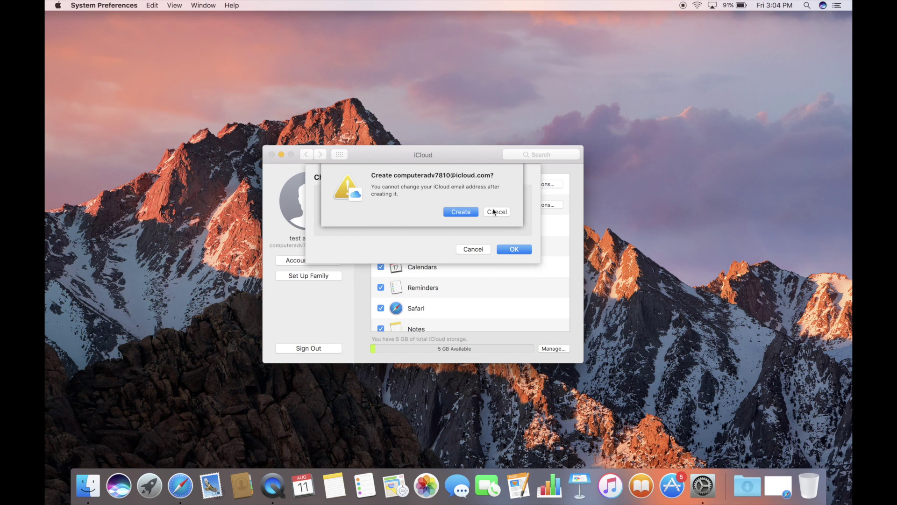
{"action": "left_click", "coordinate": [471, 213]}
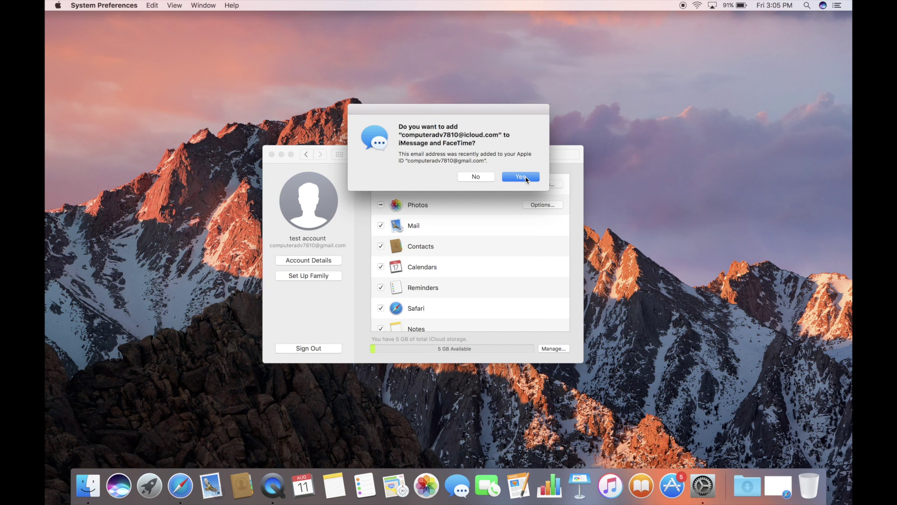
{"action": "left_click", "coordinate": [521, 177]}
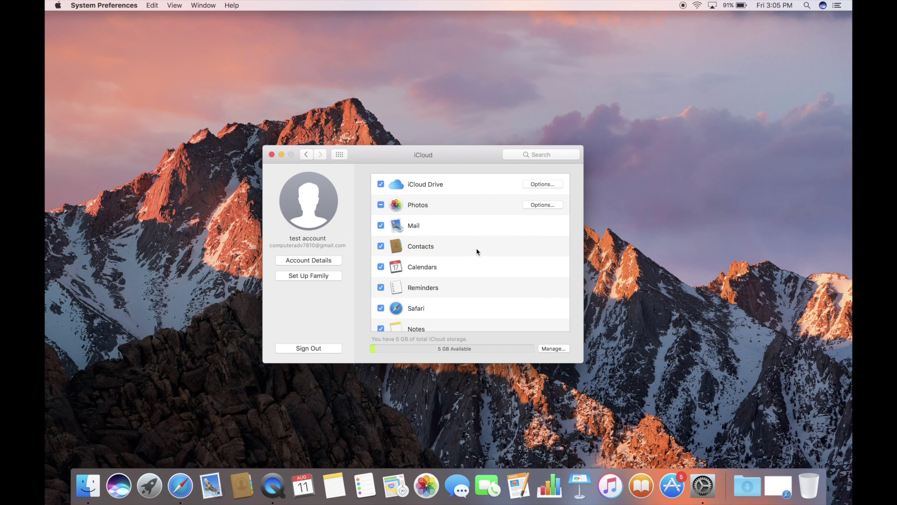
- Scroll down the iCloud services list and enable Back to My Mac
{"action": "scroll", "coordinate": [476, 270], "scroll_direction": "down", "scroll_amount": 2}
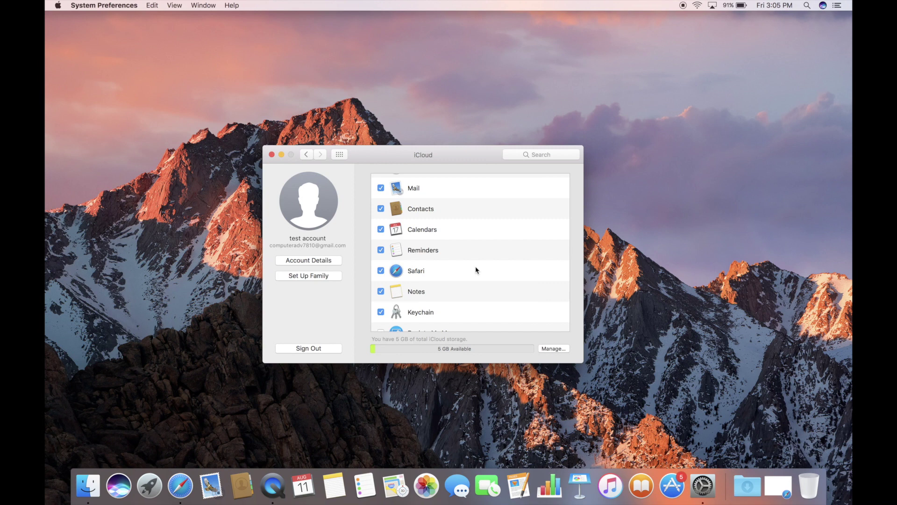
{"action": "scroll", "coordinate": [475, 270], "scroll_direction": "down", "scroll_amount": 3}
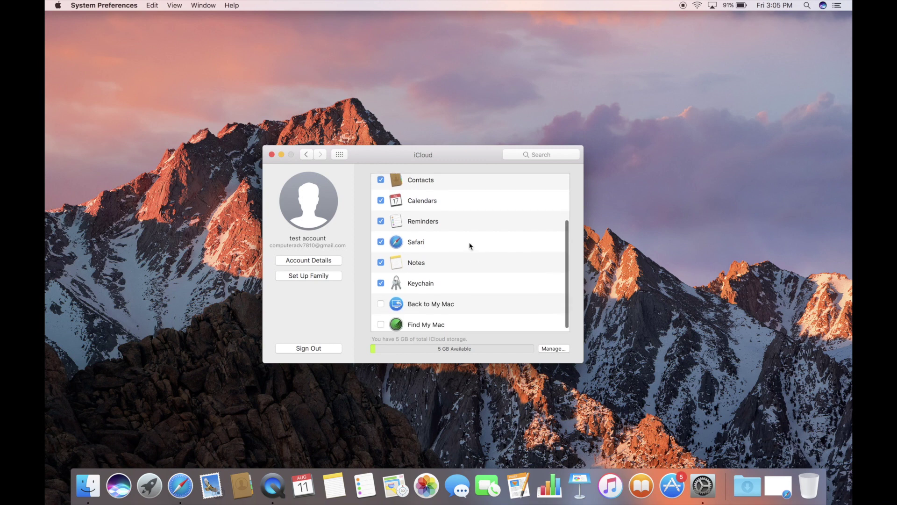
{"action": "scroll", "coordinate": [470, 245], "scroll_direction": "up", "scroll_amount": 5}
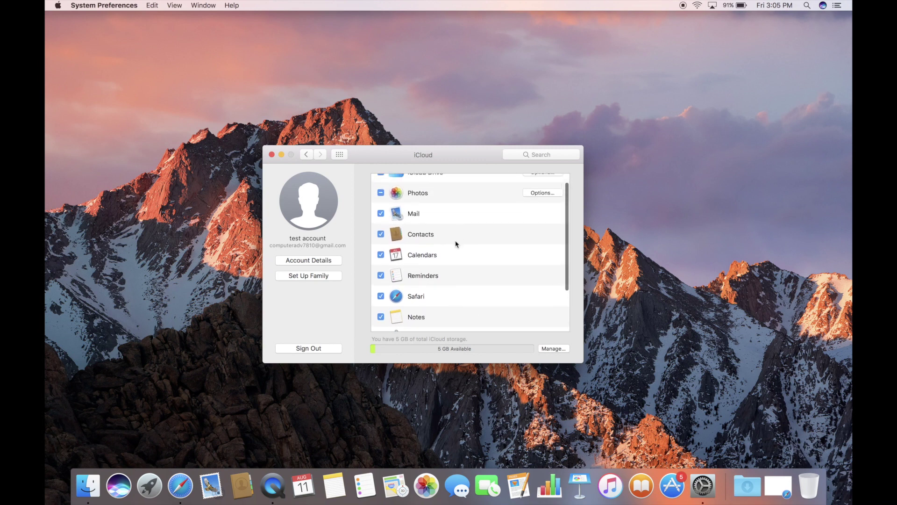
{"action": "scroll", "coordinate": [484, 255], "scroll_direction": "down", "scroll_amount": 5}
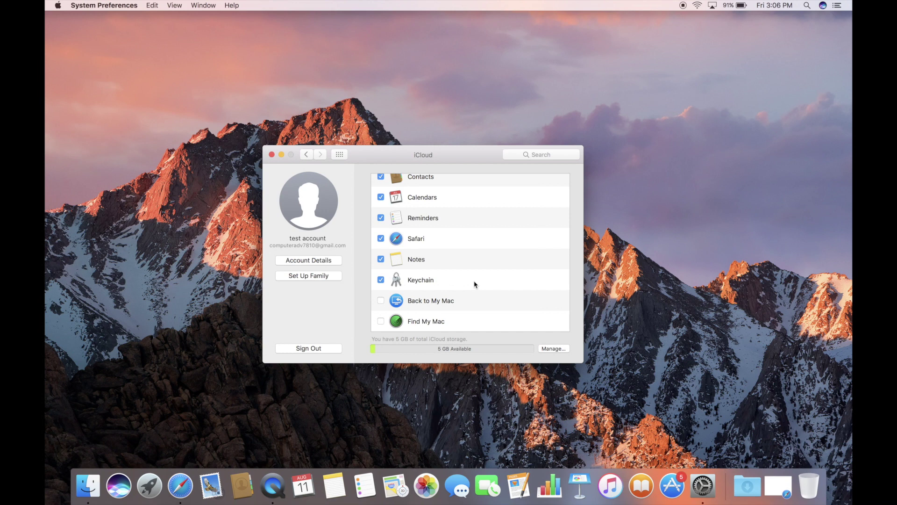
{"action": "scroll", "coordinate": [474, 285], "scroll_direction": "down", "scroll_amount": 1}
{"action": "scroll", "coordinate": [474, 284], "scroll_direction": "up", "scroll_amount": 1}
{"action": "left_click", "coordinate": [381, 300]}
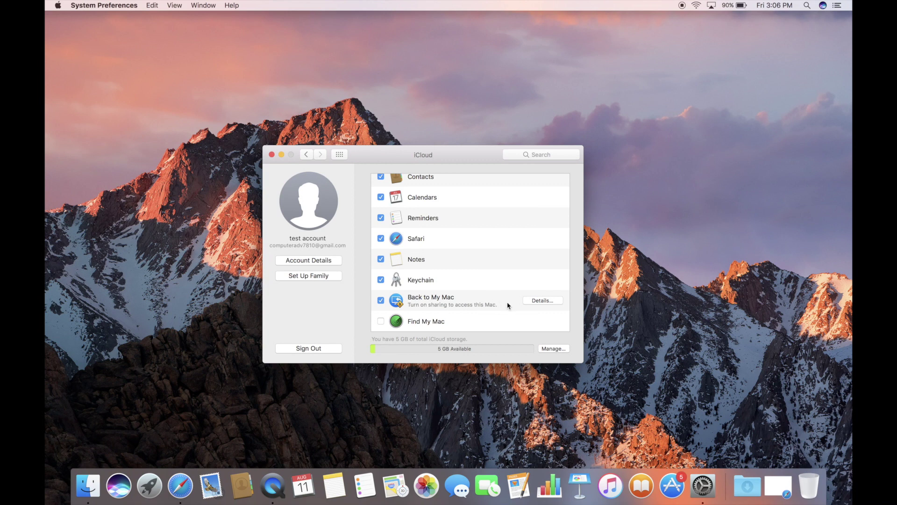
- Check the Back to My Mac details and cancel the file-sharing-off warning
{"action": "left_click", "coordinate": [543, 301]}
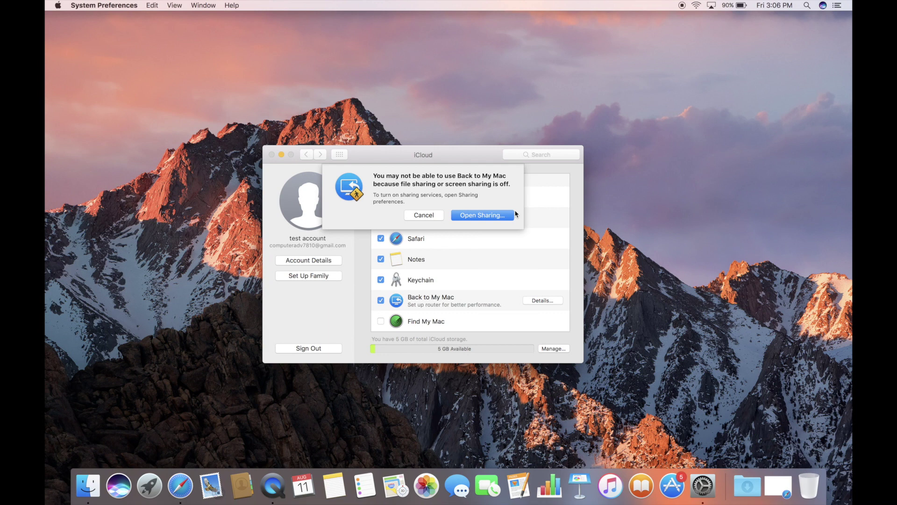
{"action": "left_click", "coordinate": [424, 215]}
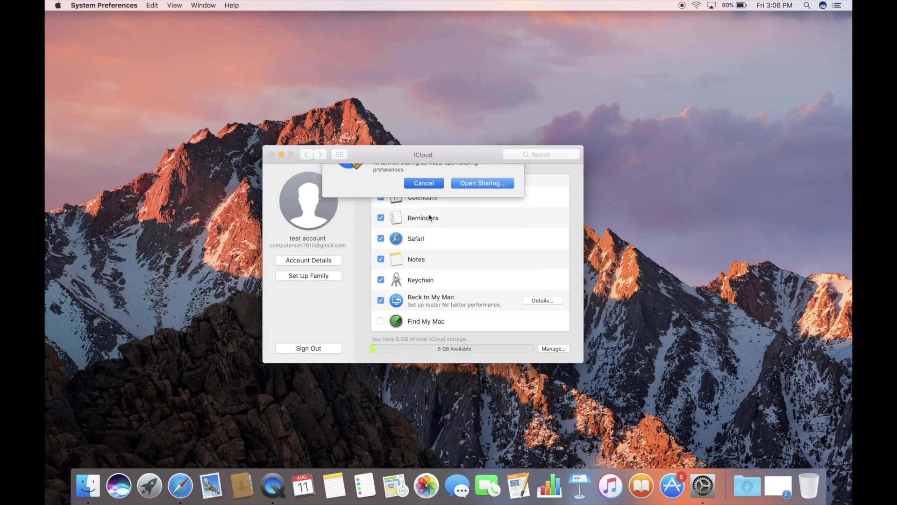
- Enable Find My Mac with location access, then go to Security & Privacy's Location Services
{"action": "left_click", "coordinate": [381, 322]}
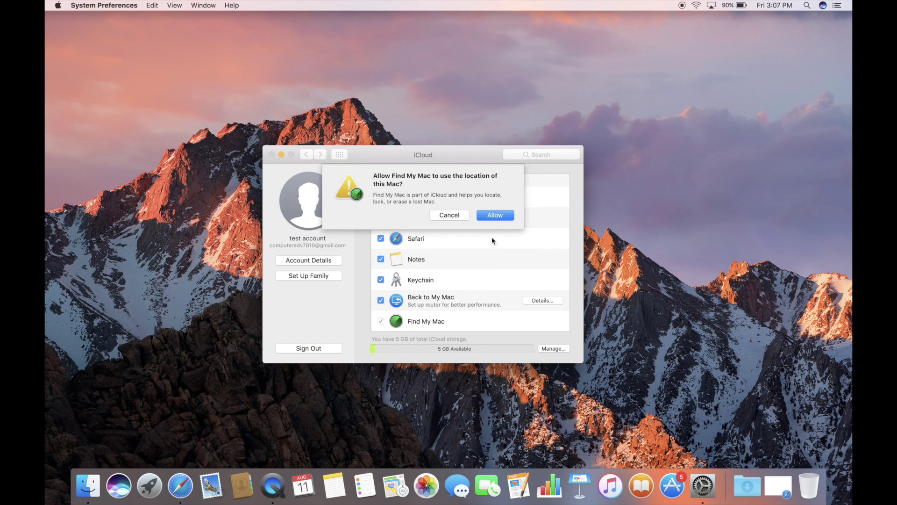
{"action": "left_click", "coordinate": [501, 218]}
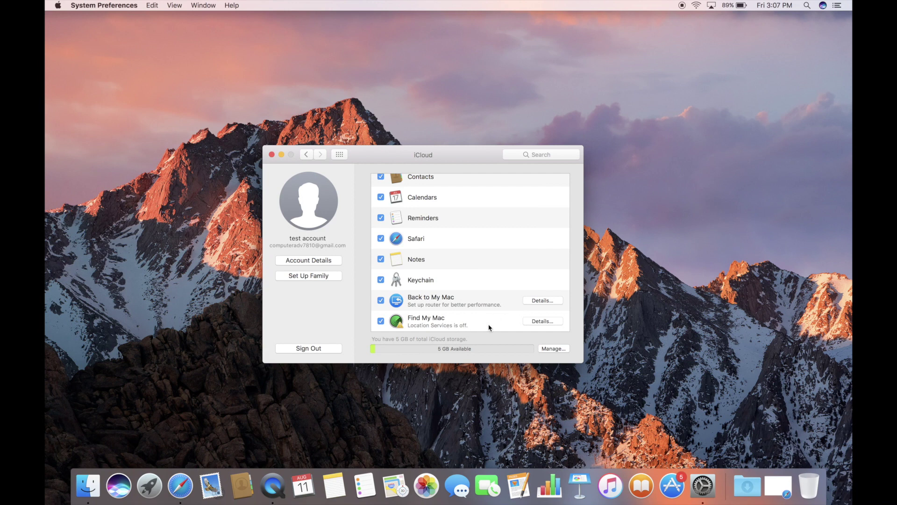
{"action": "left_click", "coordinate": [544, 322]}
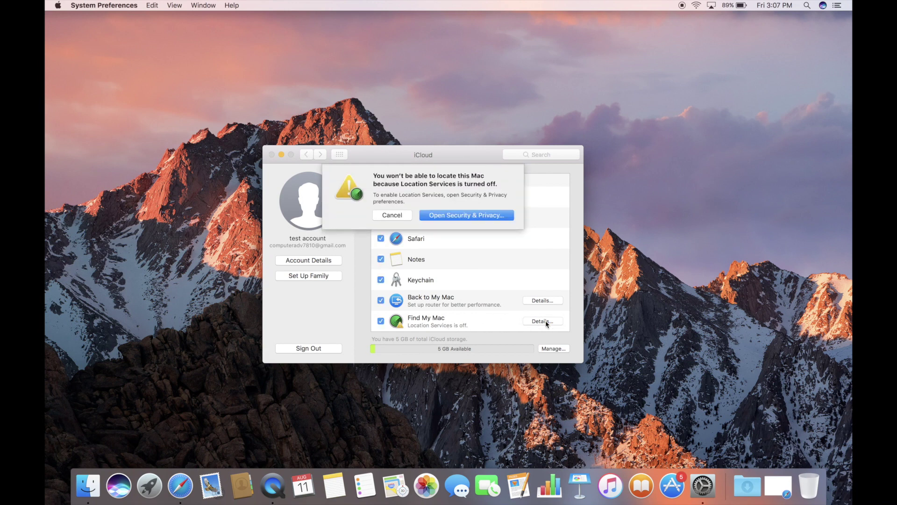
{"action": "left_click", "coordinate": [489, 217]}
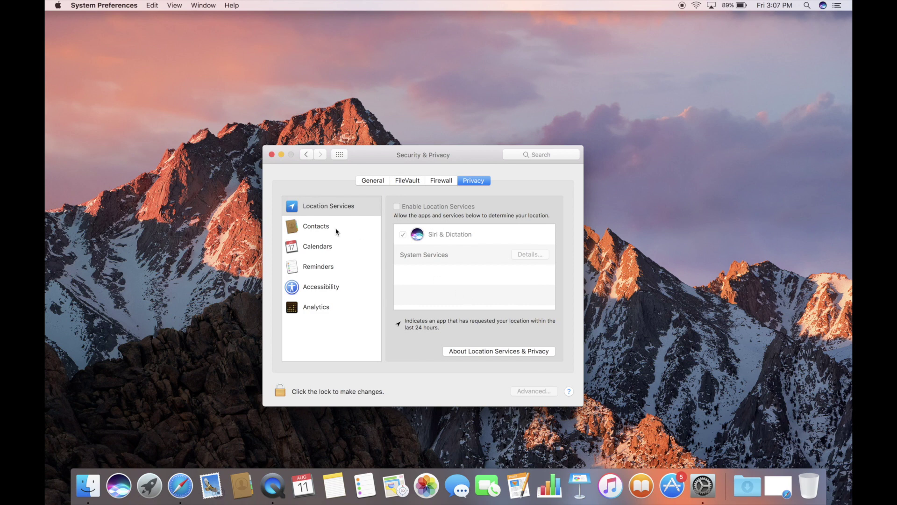
- Unlock the privacy settings with the admin password and enable Location Services
{"action": "type", "text": "•••"}
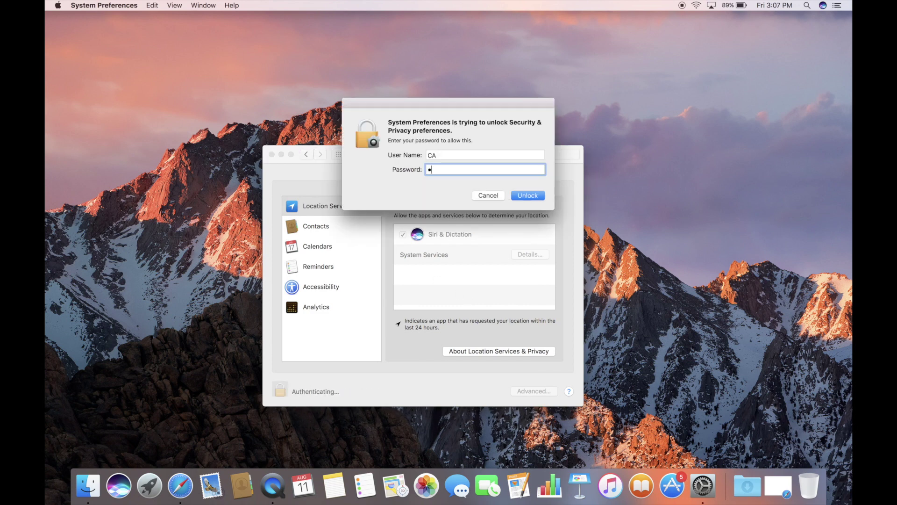
{"action": "type", "text": "•"}
{"action": "key", "text": "Return"}
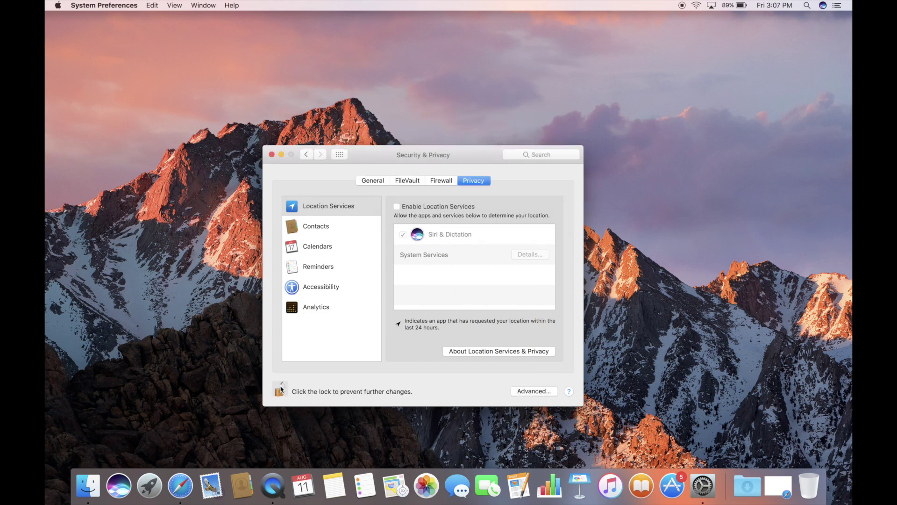
{"action": "left_click", "coordinate": [399, 210]}
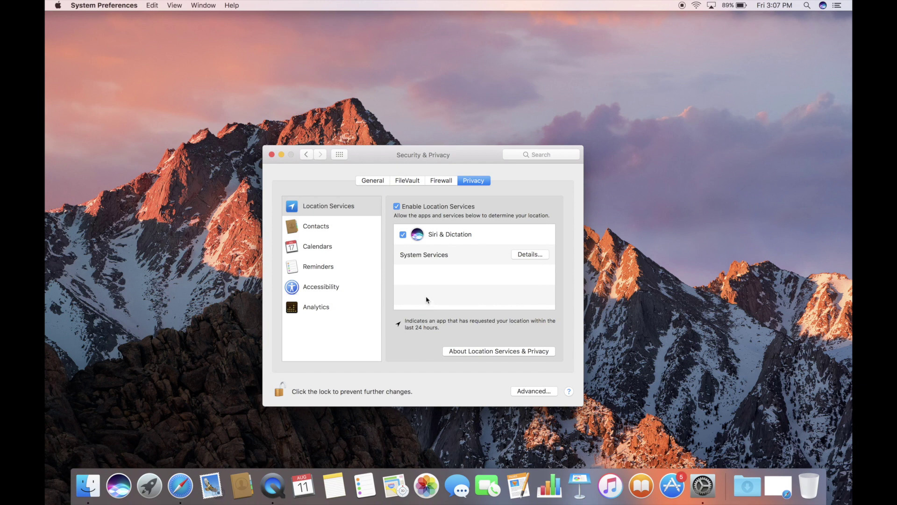
- Review the Contacts, Calendars, Reminders, Accessibility and Analytics privacy lists, then return to iCloud
{"action": "left_click", "coordinate": [328, 229]}
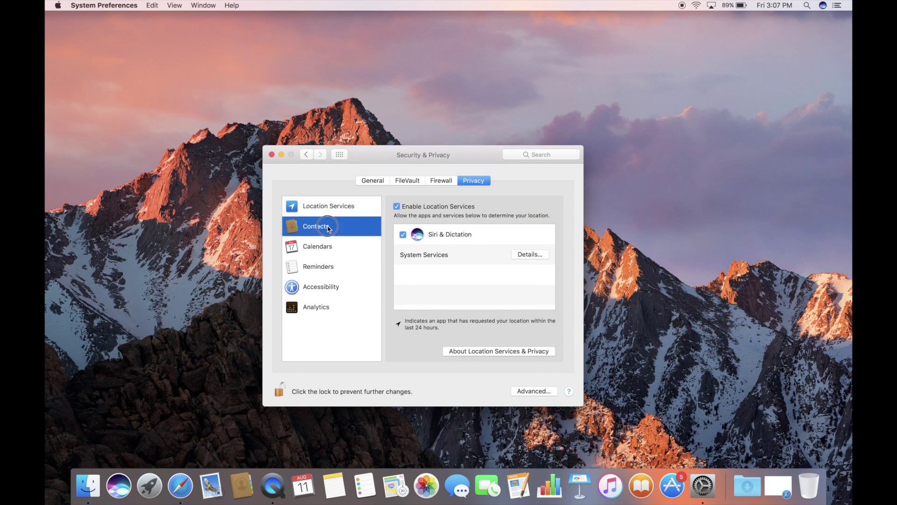
{"action": "left_click", "coordinate": [323, 245]}
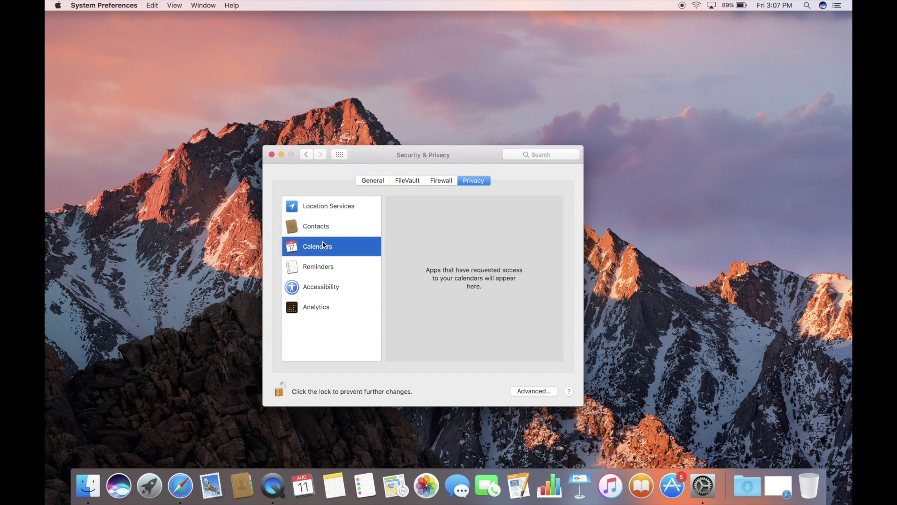
{"action": "left_click", "coordinate": [323, 267]}
{"action": "left_click", "coordinate": [321, 286]}
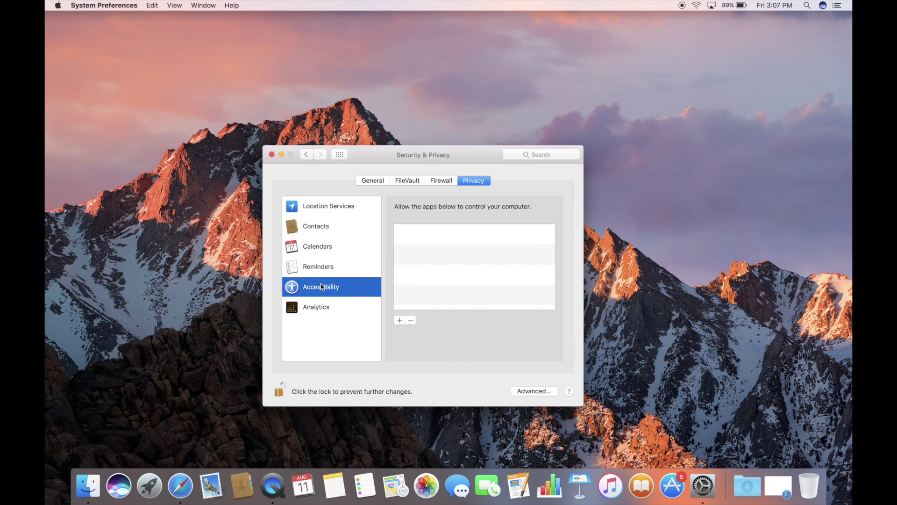
{"action": "left_click", "coordinate": [319, 309]}
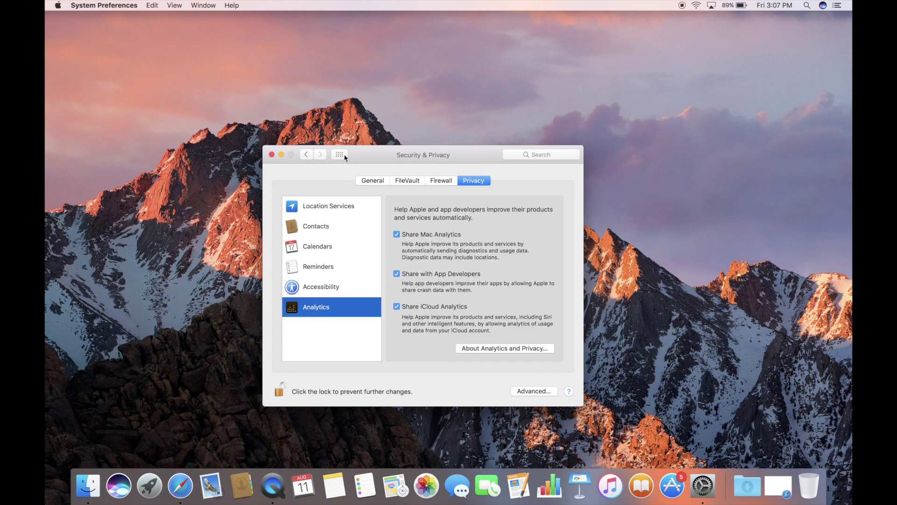
{"action": "left_click", "coordinate": [307, 154]}
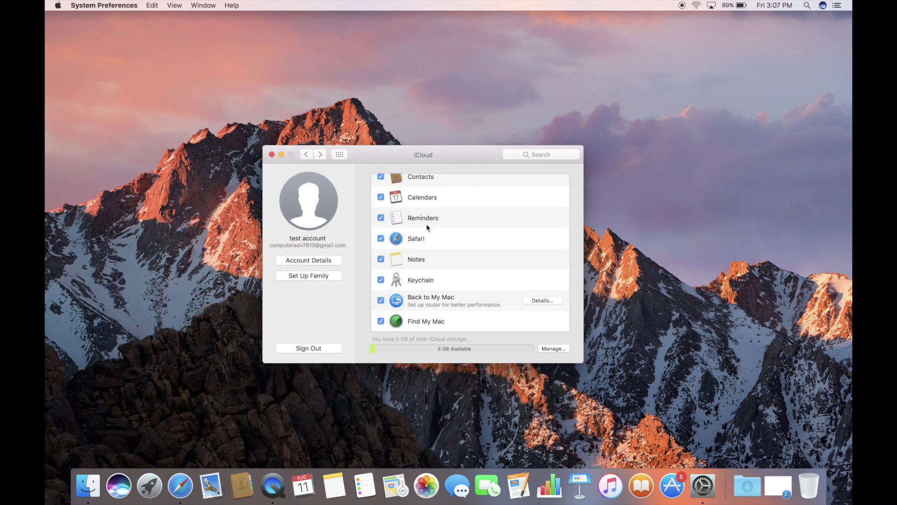
{"action": "scroll", "coordinate": [431, 317], "scroll_direction": "down", "scroll_amount": 2}
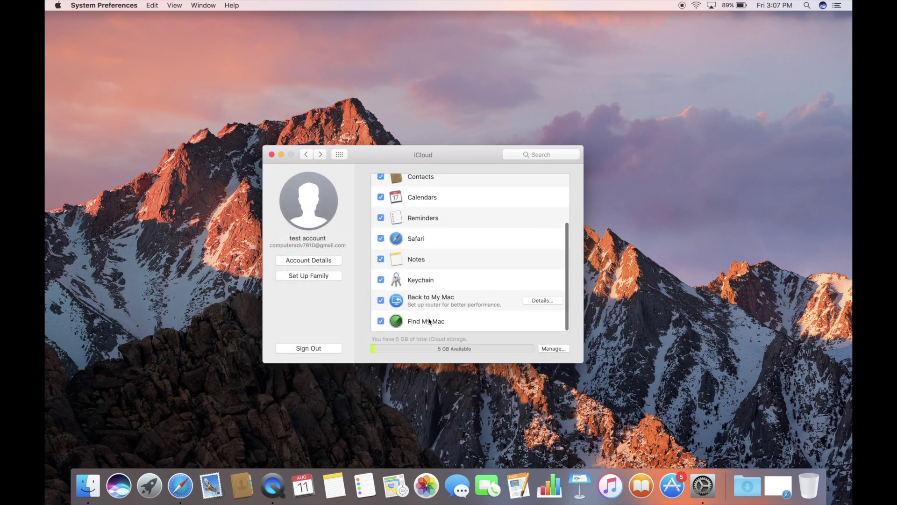
{"action": "scroll", "coordinate": [467, 276], "scroll_direction": "up", "scroll_amount": 5}
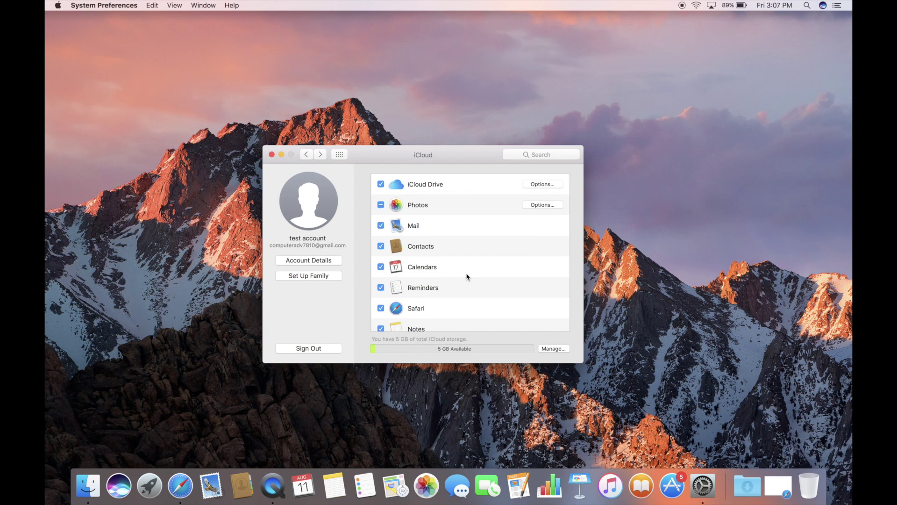